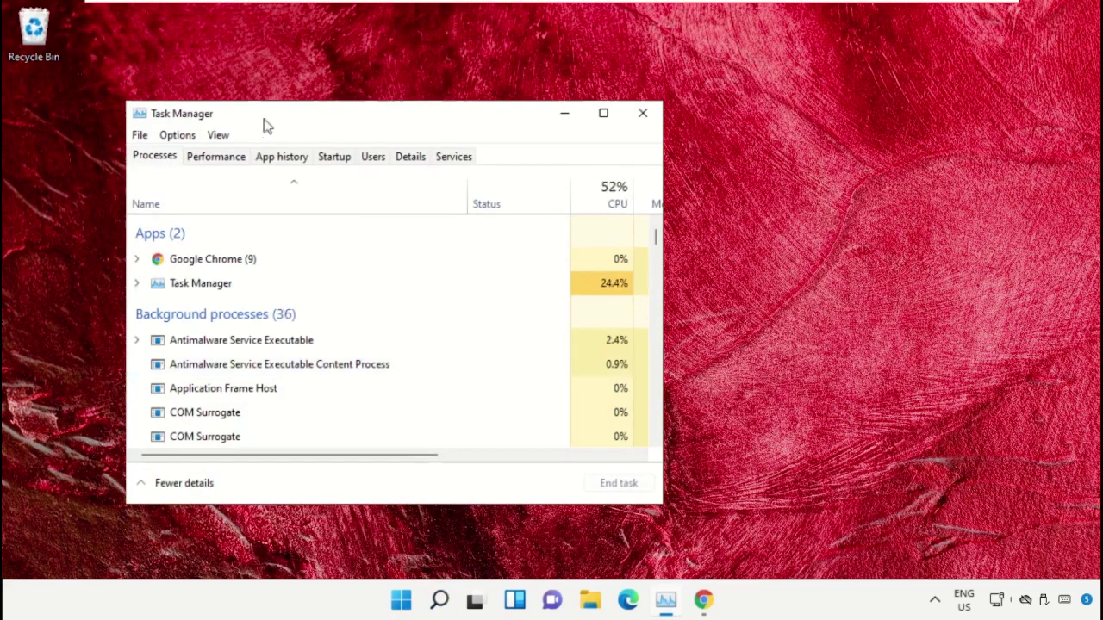
- Start creating a new task from Task Manager and browse for the program file to run
drag(226, 116, 509, 92)
click(419, 112)
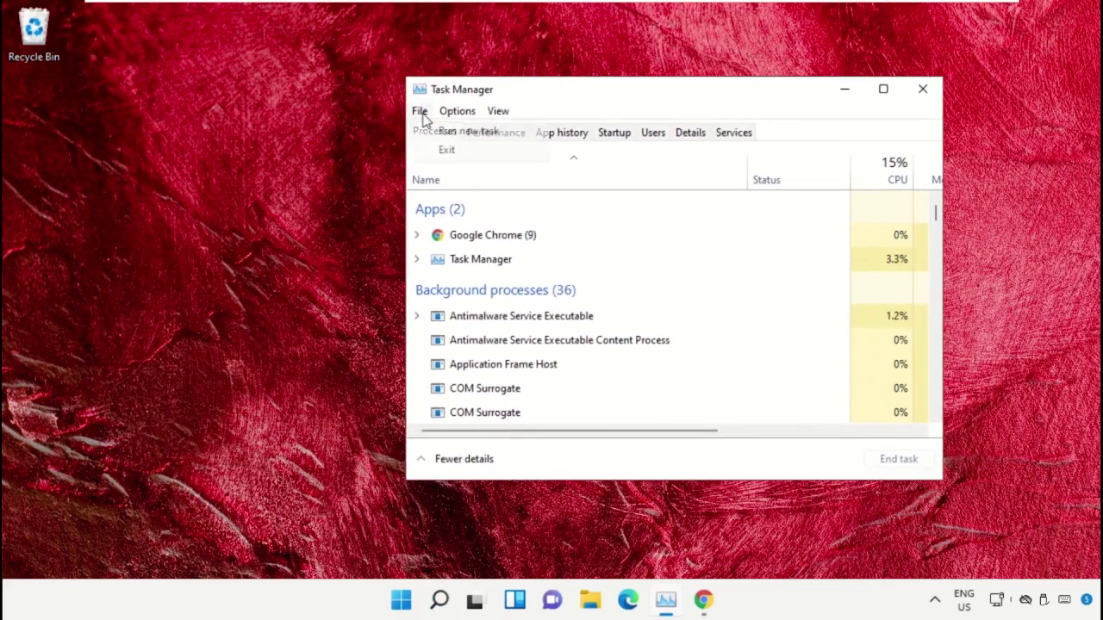
click(520, 141)
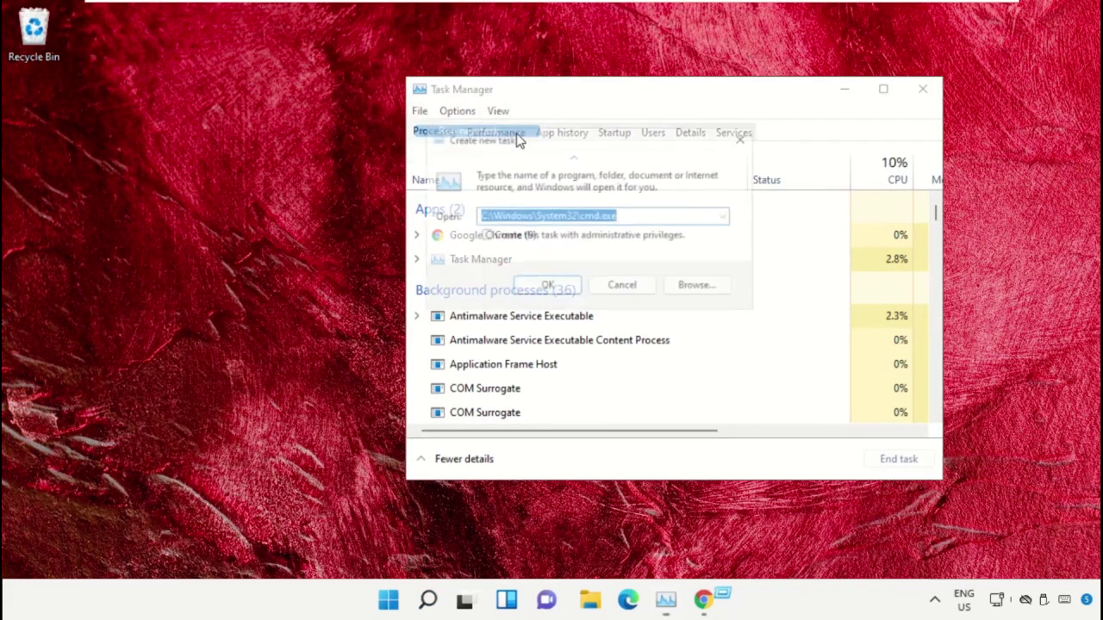
click(703, 291)
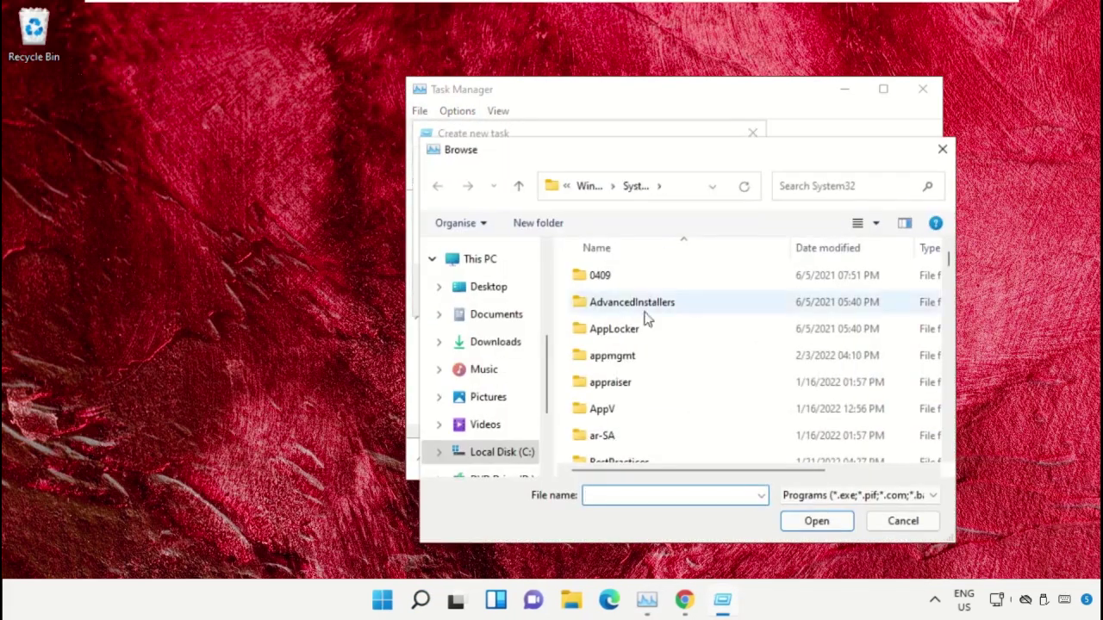
- Navigate from This PC through Local Disk (C:) and Windows into the System32 folder
click(480, 258)
scroll(689, 327, down, 5)
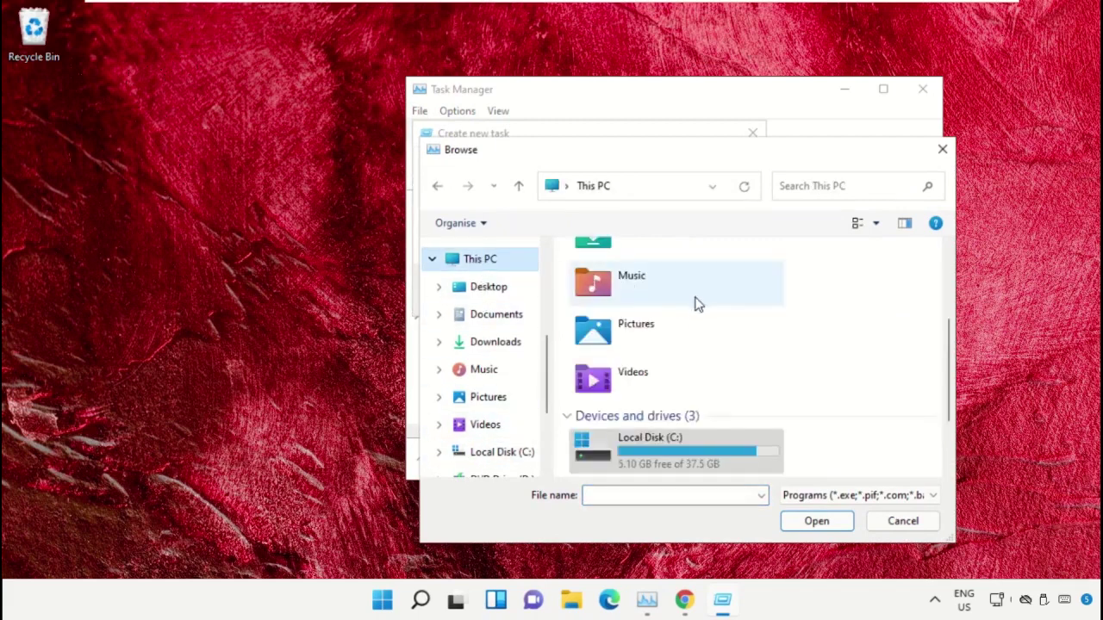
double_click(681, 356)
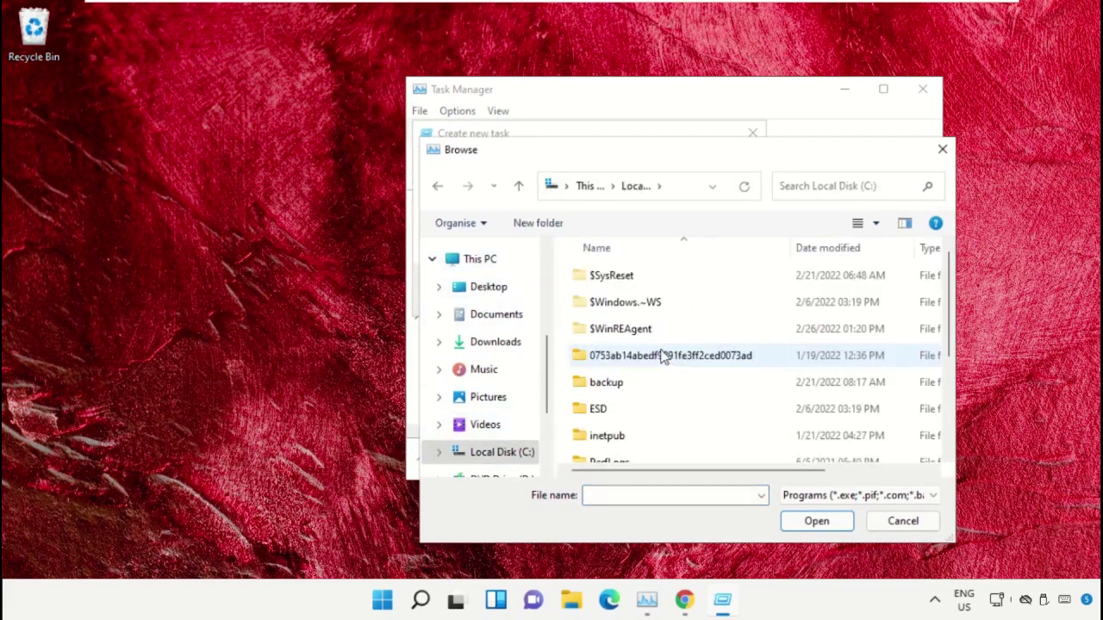
scroll(660, 359, down, 3)
double_click(618, 457)
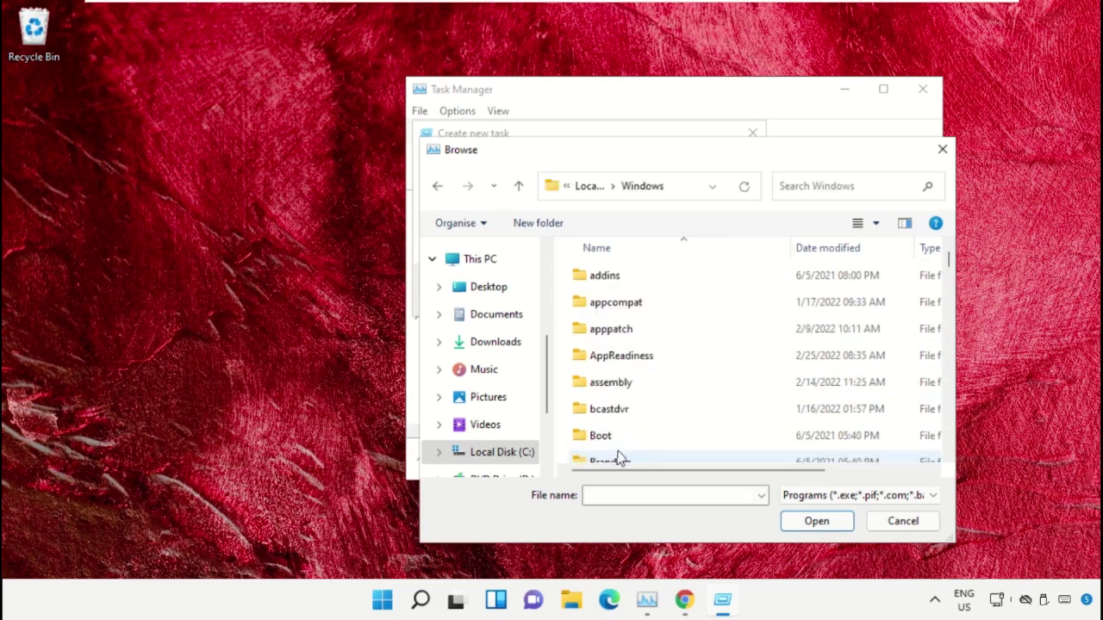
text(system)
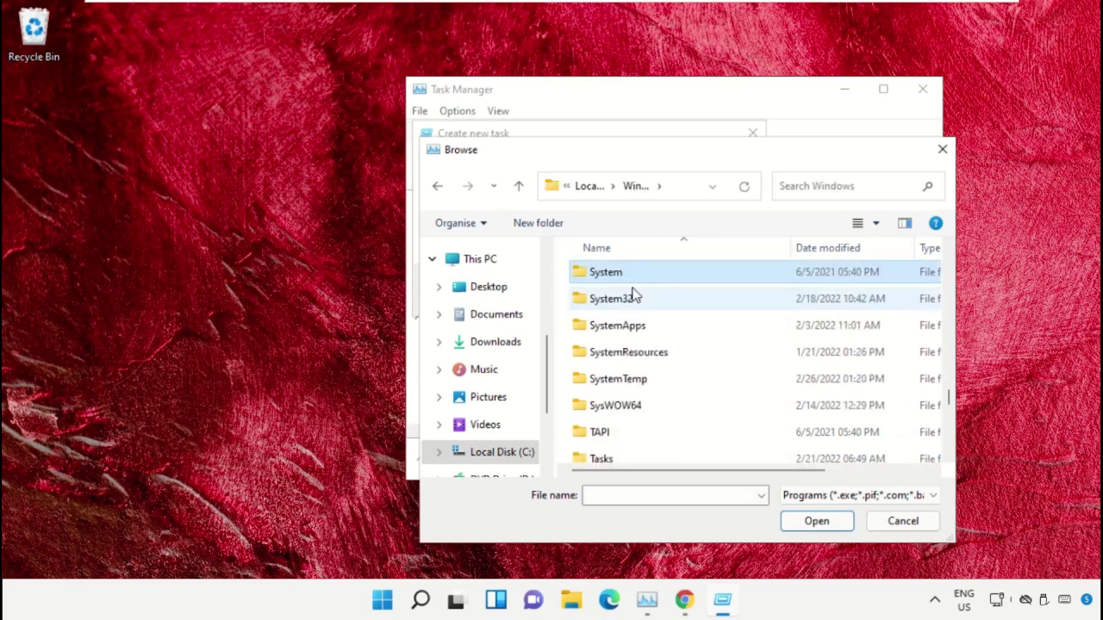
double_click(648, 304)
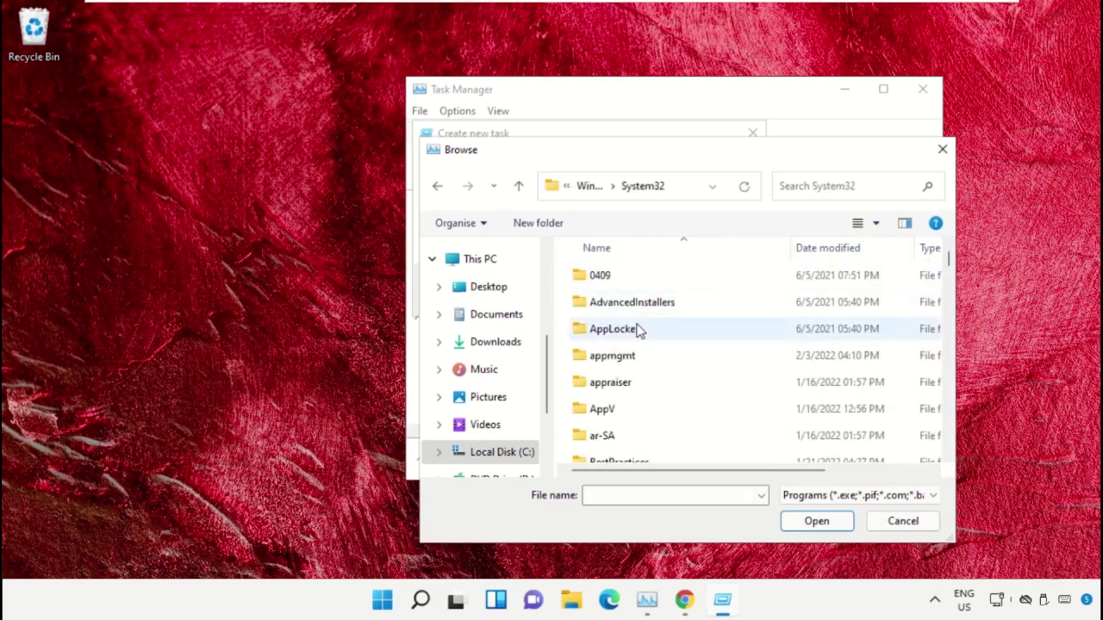
- Find cmd.exe in the System32 folder and choose it as the program for the new task
scroll(642, 334, down, 3)
scroll(646, 345, down, 20)
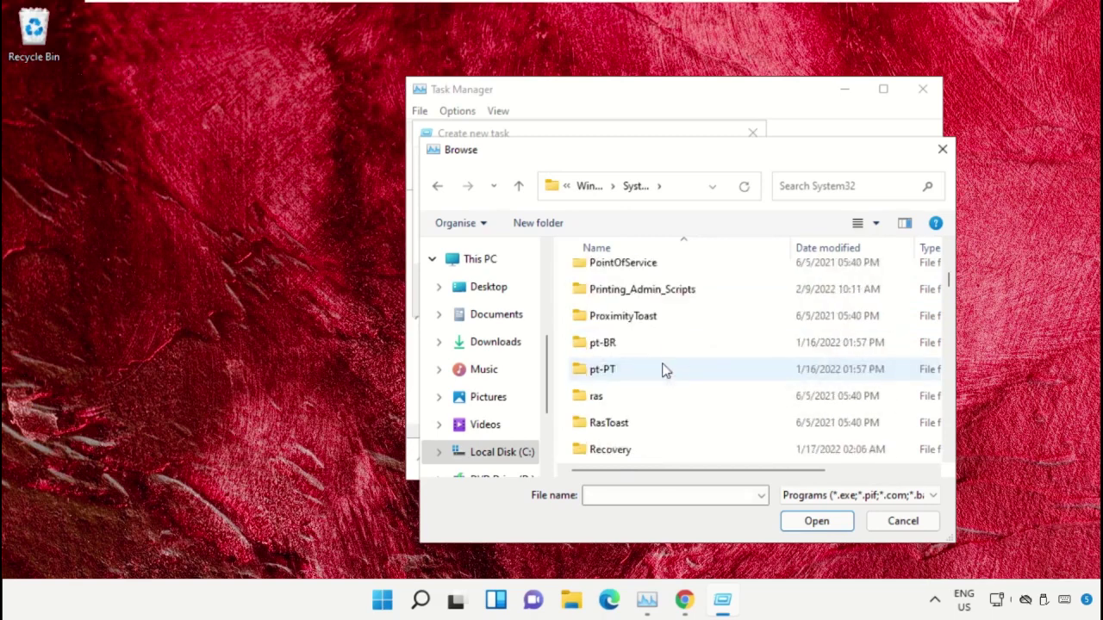
double_click(665, 369)
key(alt+Left)
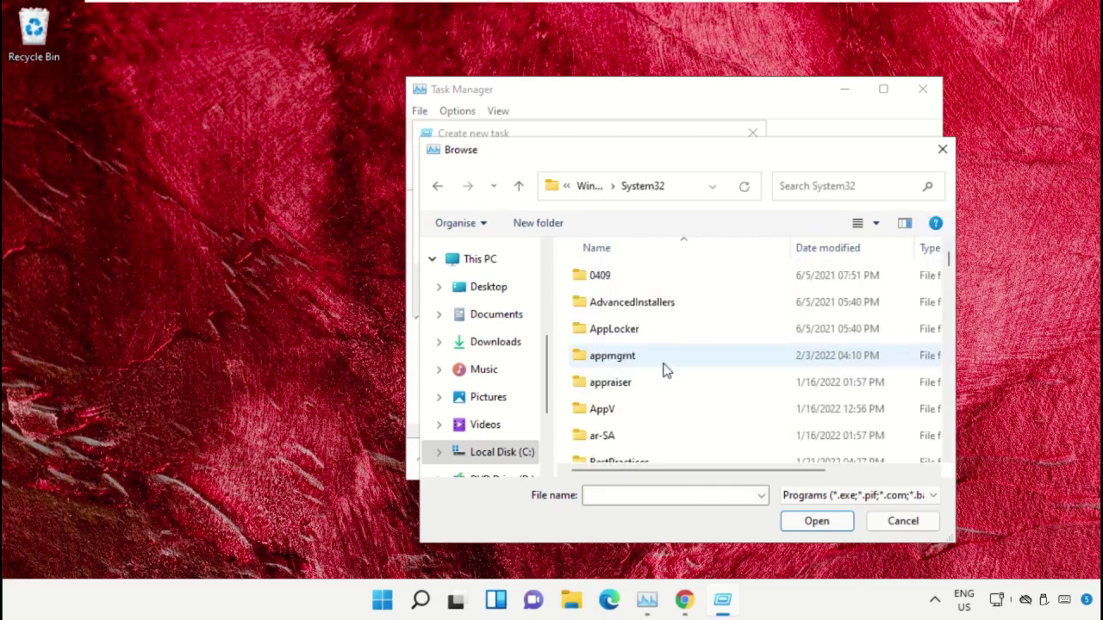
scroll(665, 369, down, 10)
text(cmd.exe)
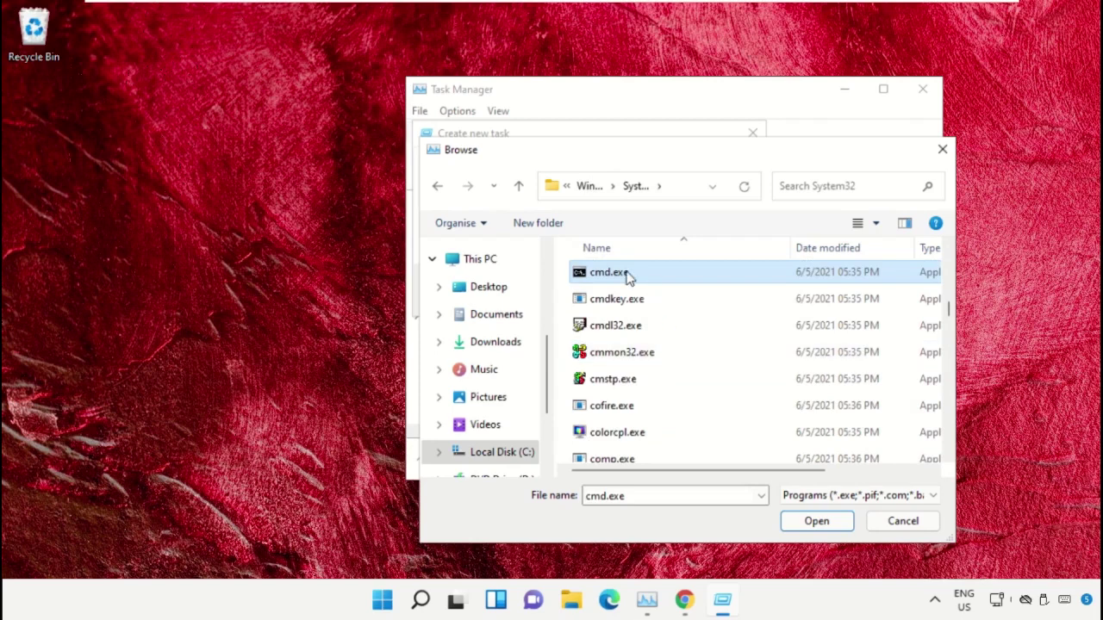
double_click(608, 272)
- Run C:\Windows\System32\cmd.exe as a new task with administrative privileges
drag(669, 215, 428, 238)
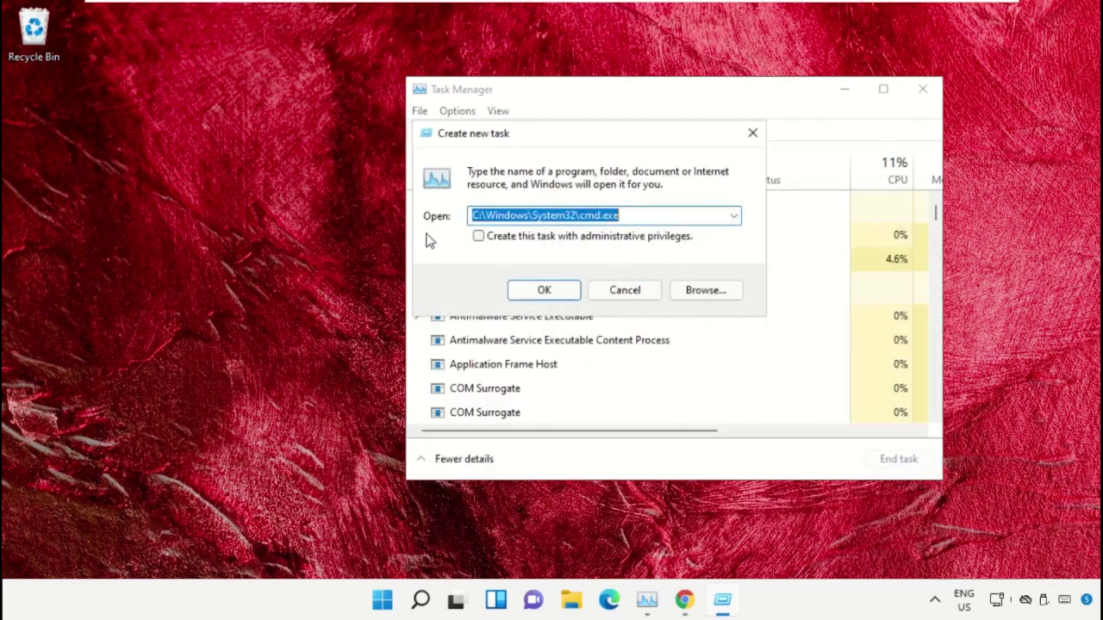
click(481, 239)
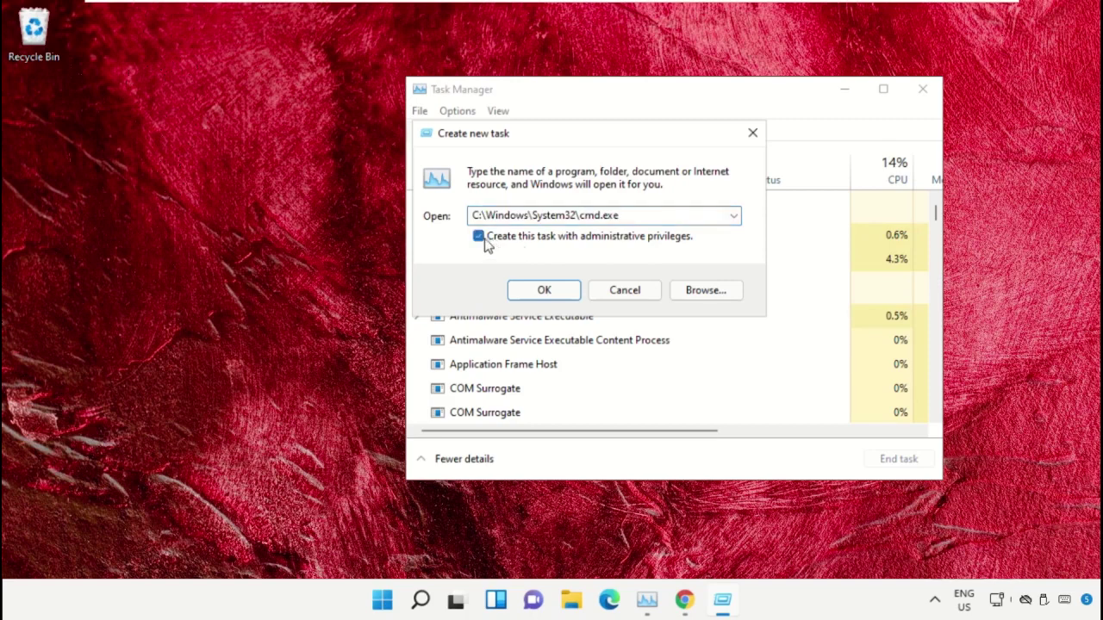
click(537, 298)
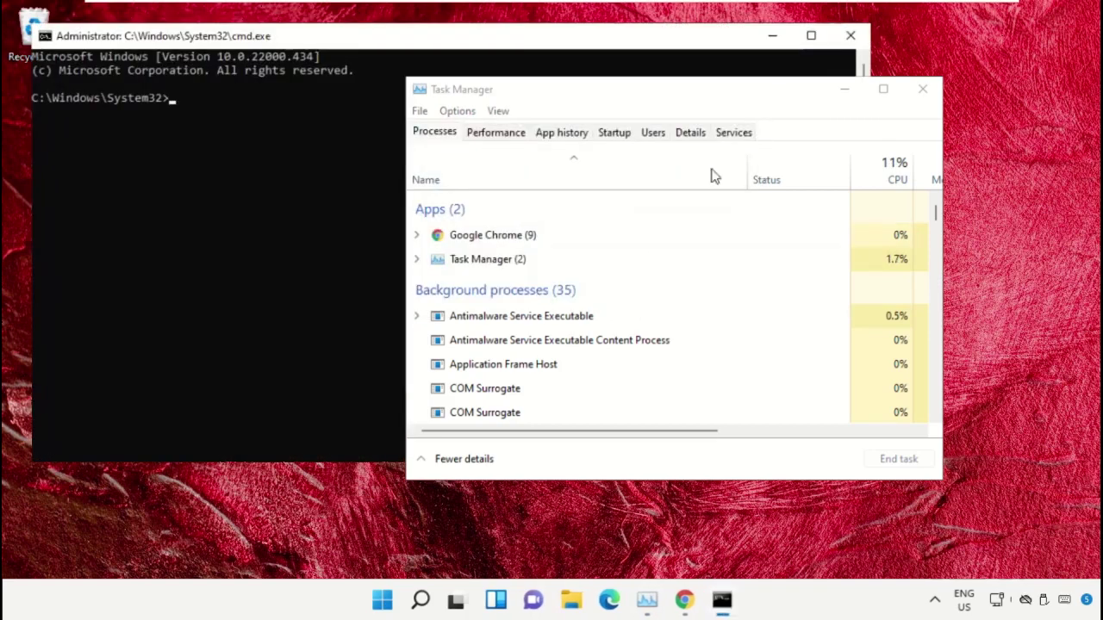
- Minimise Task Manager, then shrink the Command Prompt window and move it towards the desktop's centre
click(843, 91)
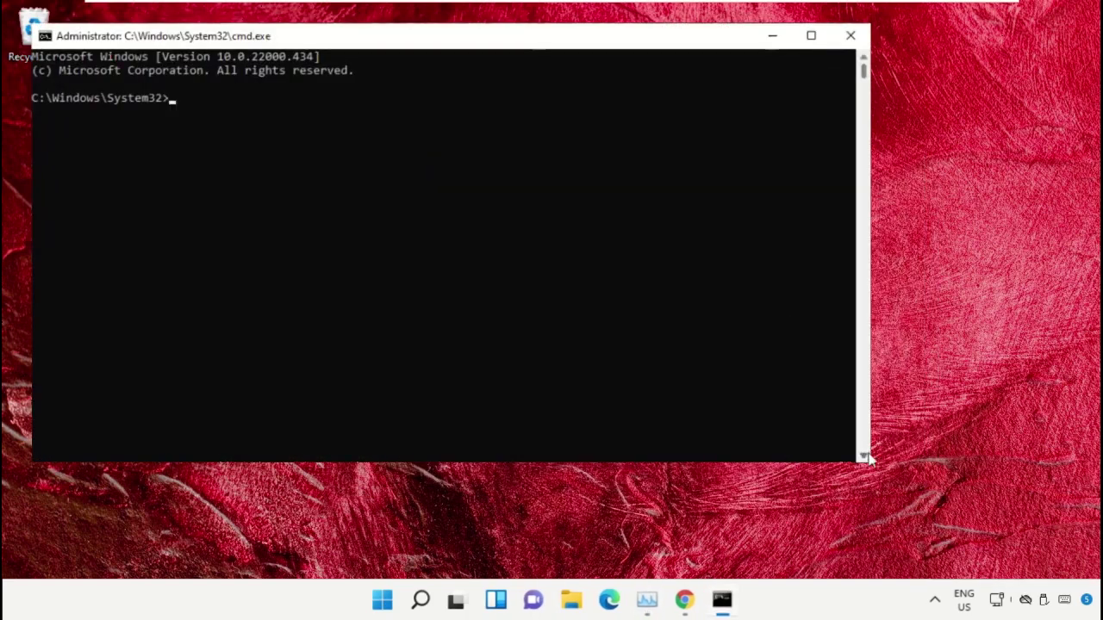
drag(870, 466, 643, 378)
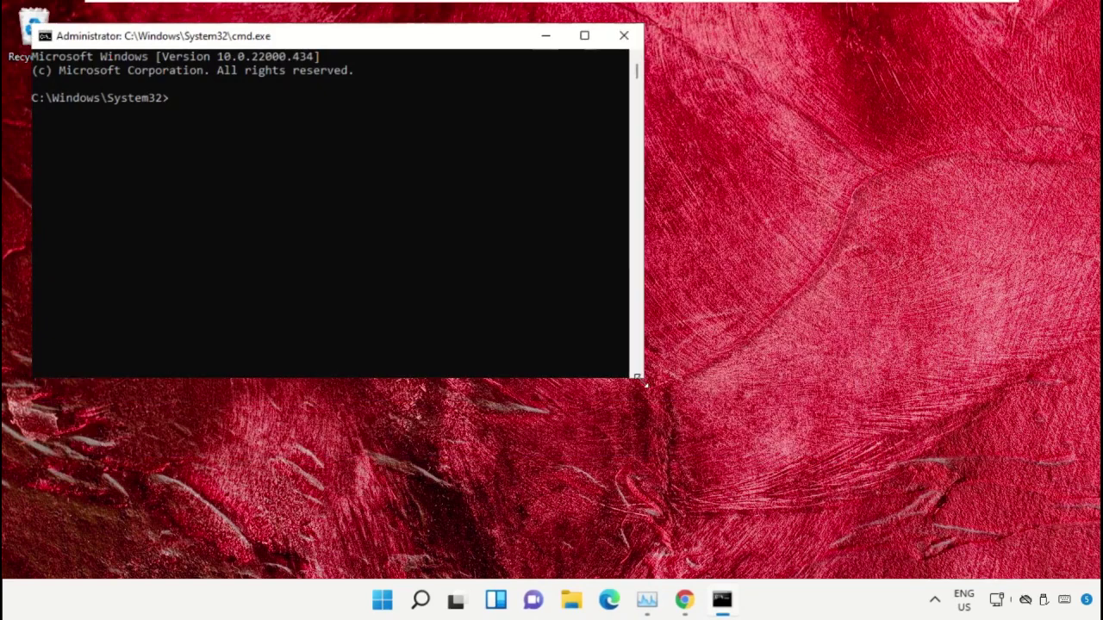
drag(399, 37, 678, 204)
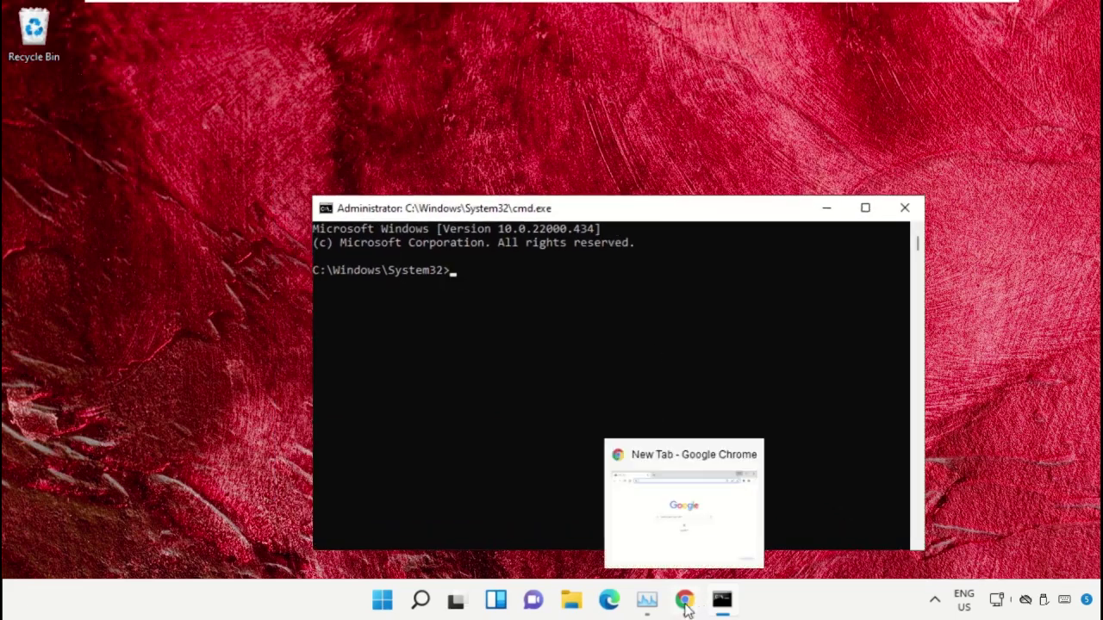
- Switch to Google Chrome, go to google.com and search for "hows.tech windows commands"
drag(686, 608, 651, 604)
mouse_move(651, 603)
click(696, 536)
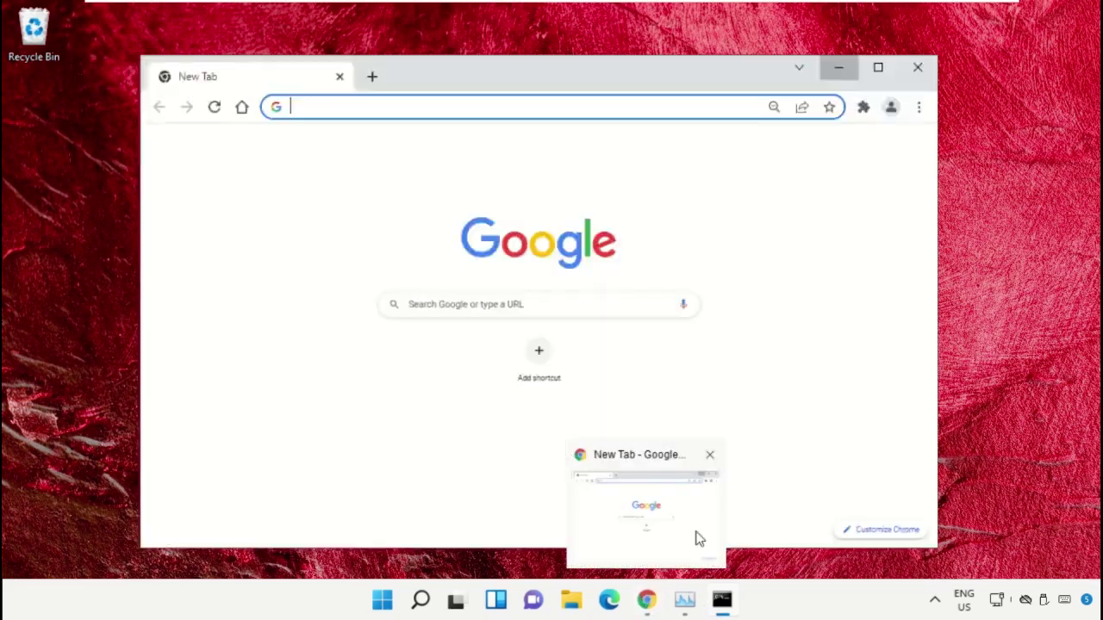
text(google.com)
key(Return)
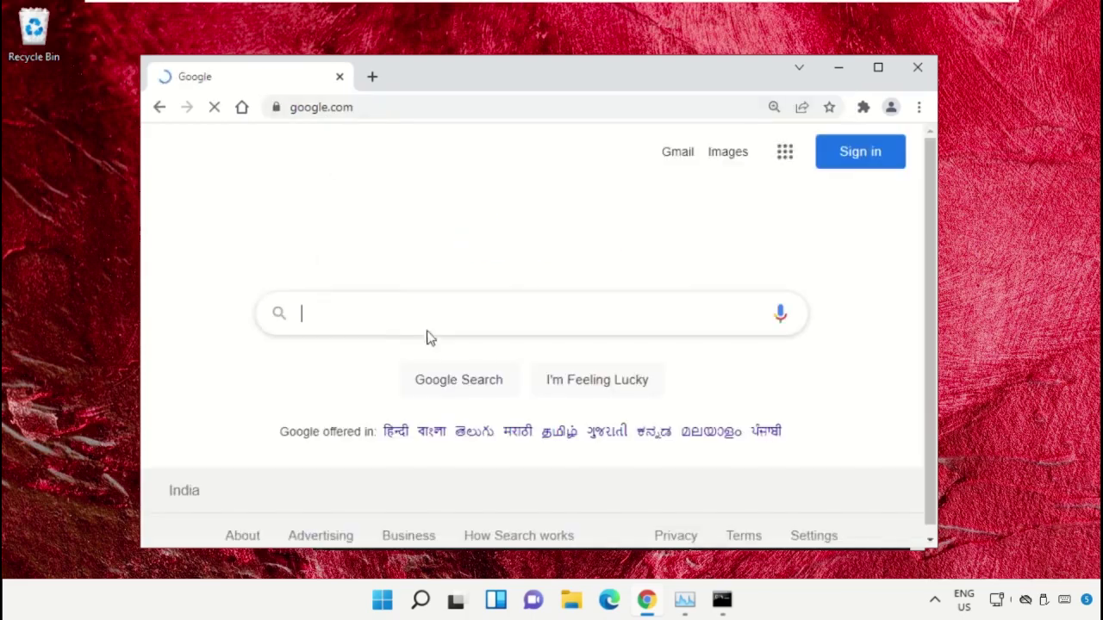
text(hows.tech windows commands)
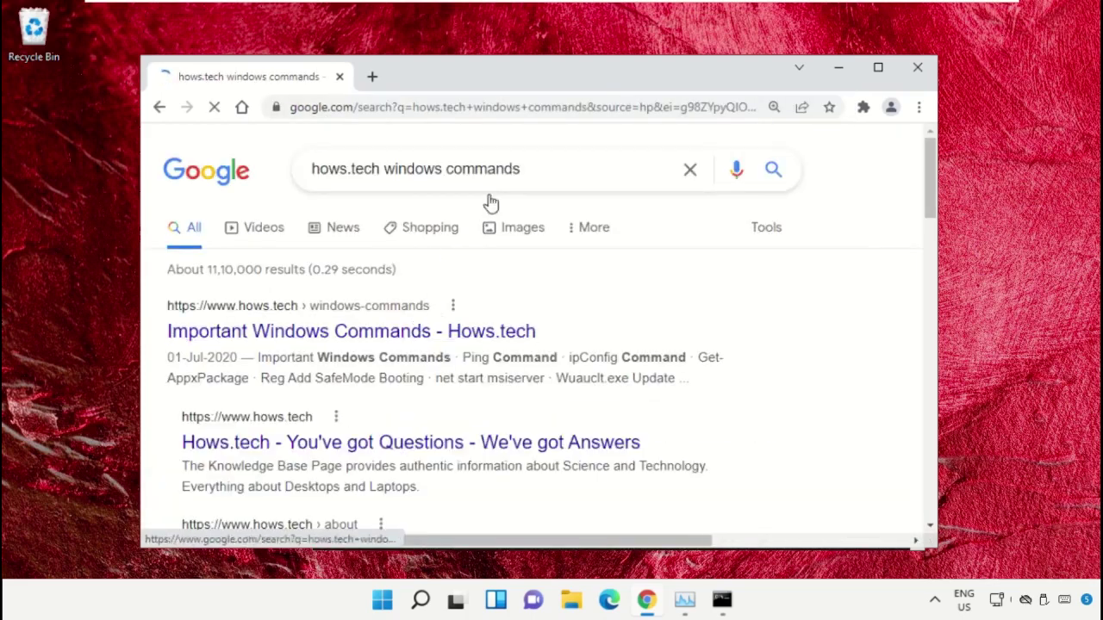
- Open the search result "Important Windows Commands - Hows.tech"
drag(566, 167, 280, 158)
click(340, 143)
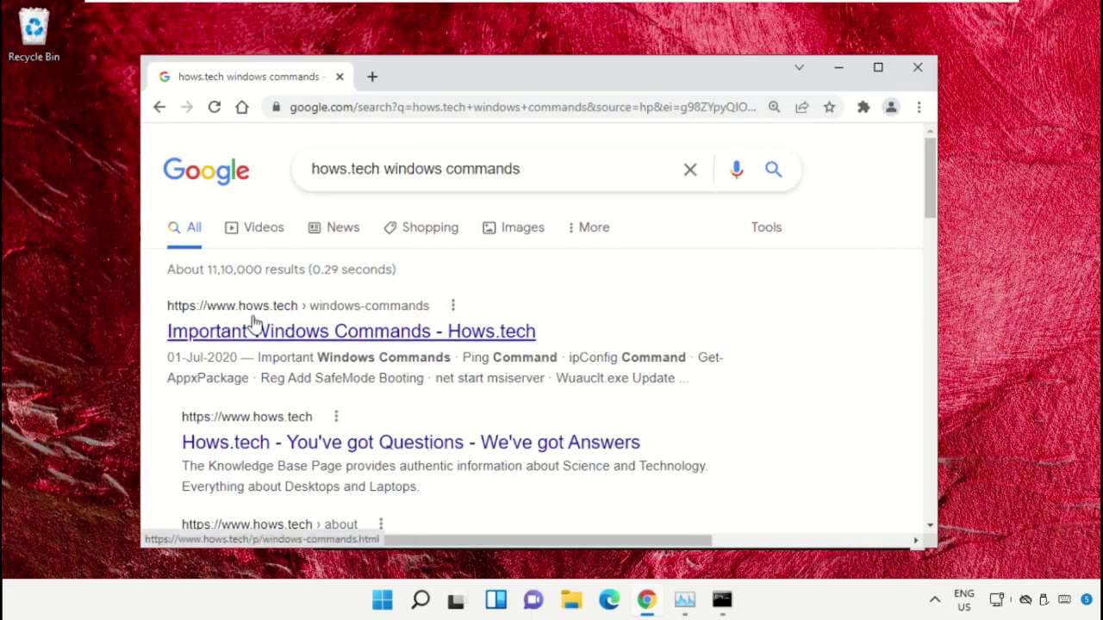
click(472, 343)
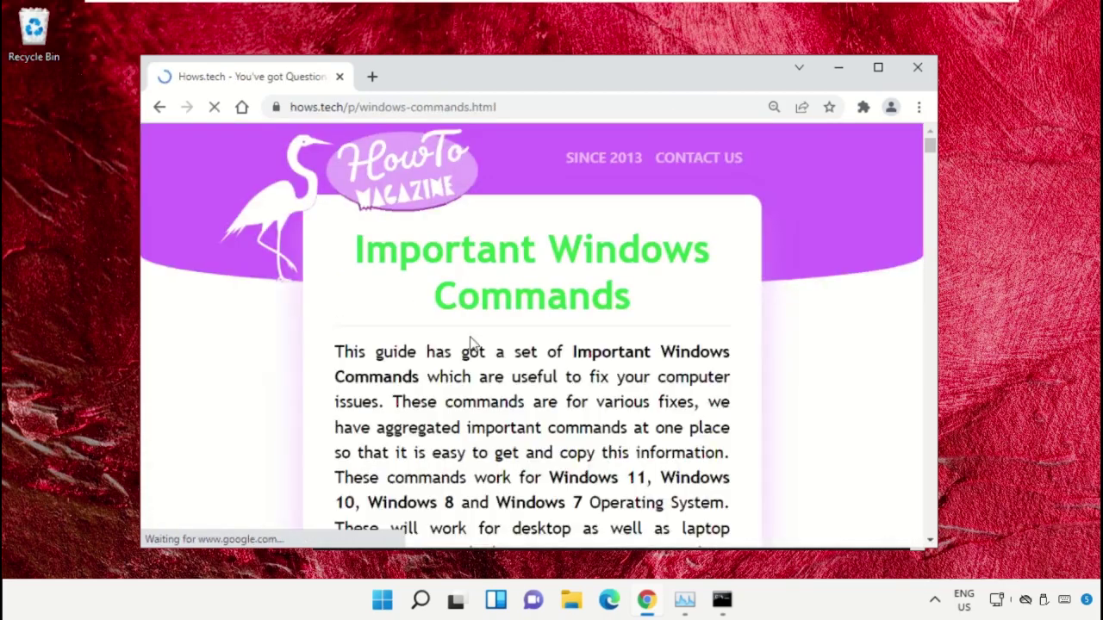
- Copy Command 12, sfc /scanfile=c:\windows\system32\ieframe.dll, from the web page
scroll(543, 234, down, 10)
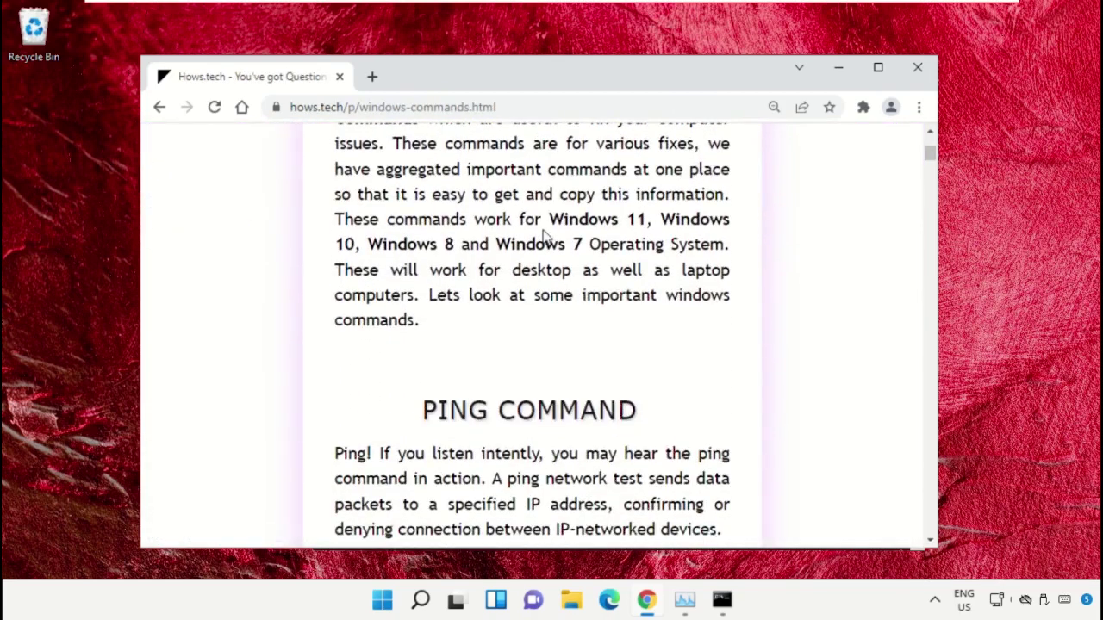
scroll(543, 240, down, 12)
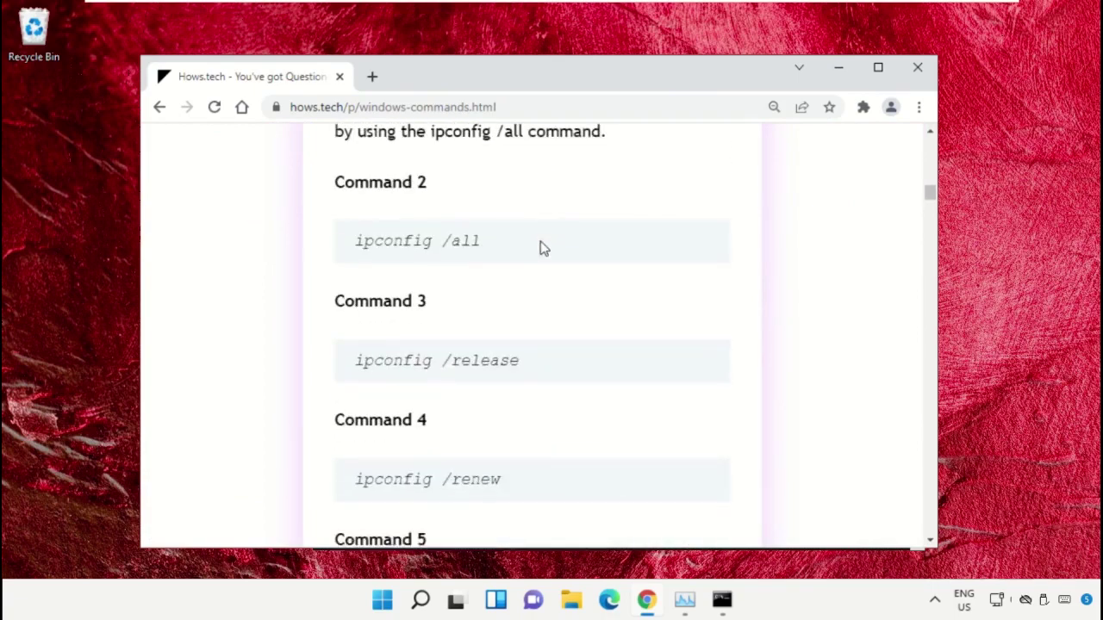
scroll(543, 268, down, 12)
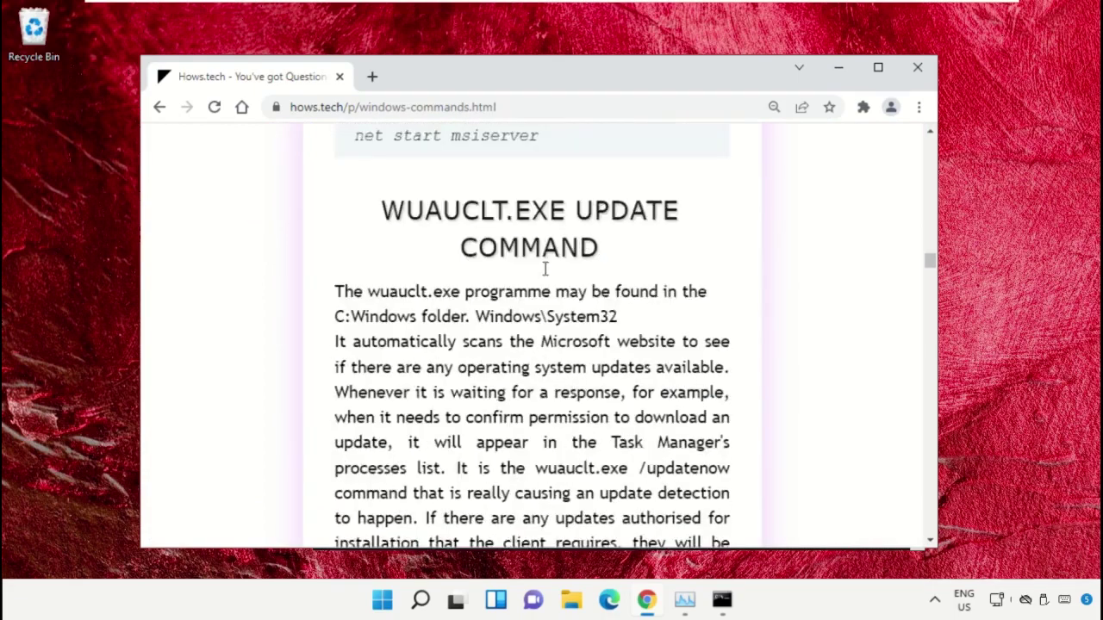
scroll(545, 272, down, 5)
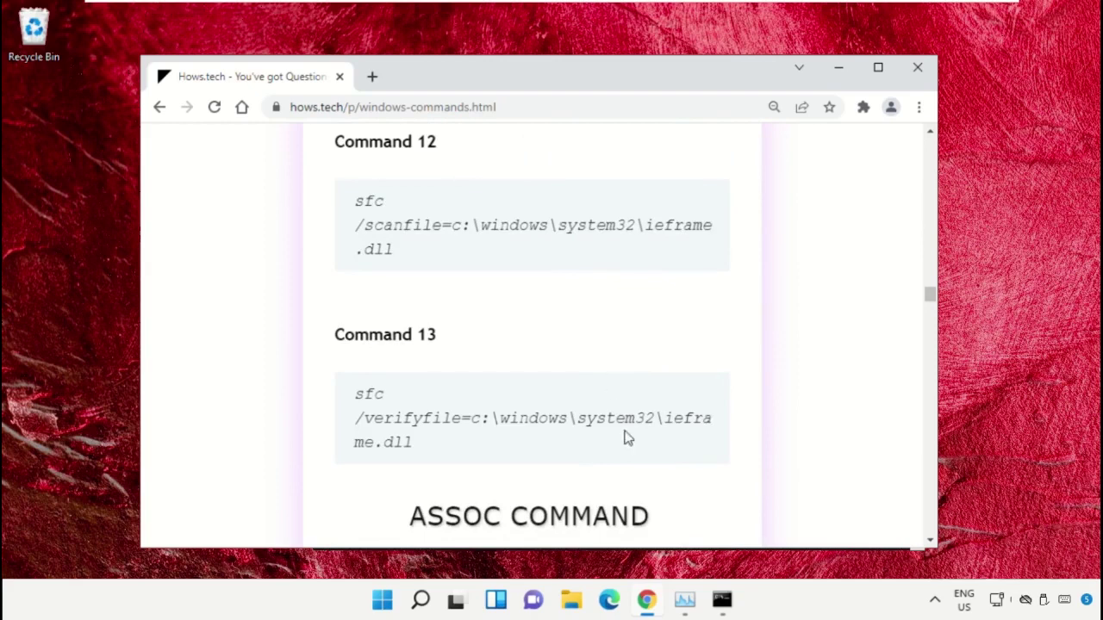
triple_click(489, 229)
right_click(437, 226)
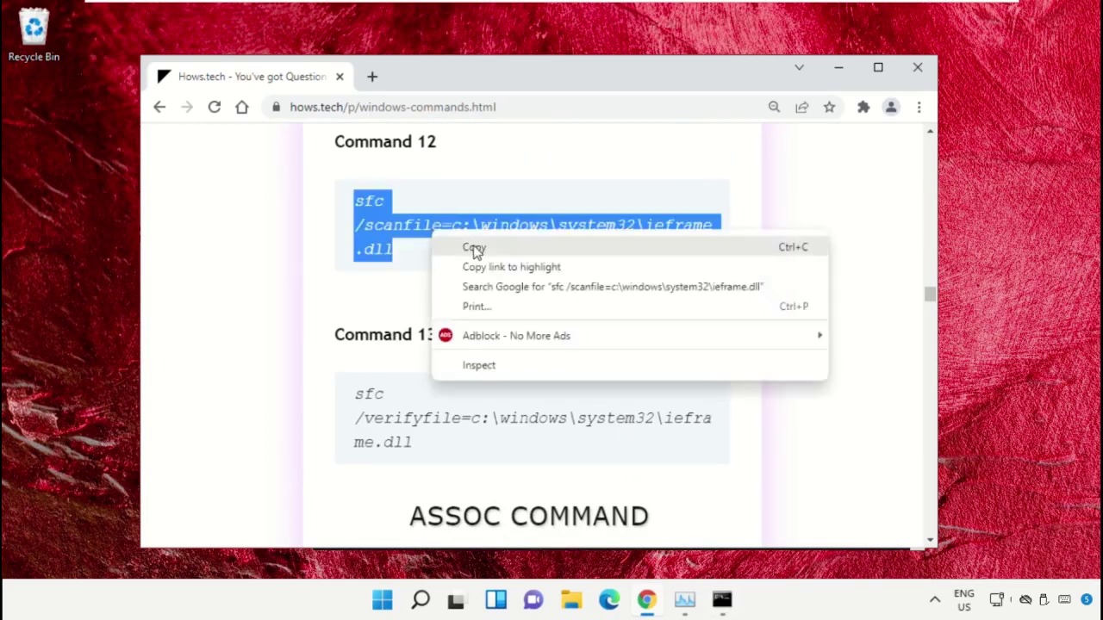
click(474, 248)
- Switch to the Command Prompt and run the copied sfc /scanfile=c:\windows\system32\ieframe.dll command
click(720, 601)
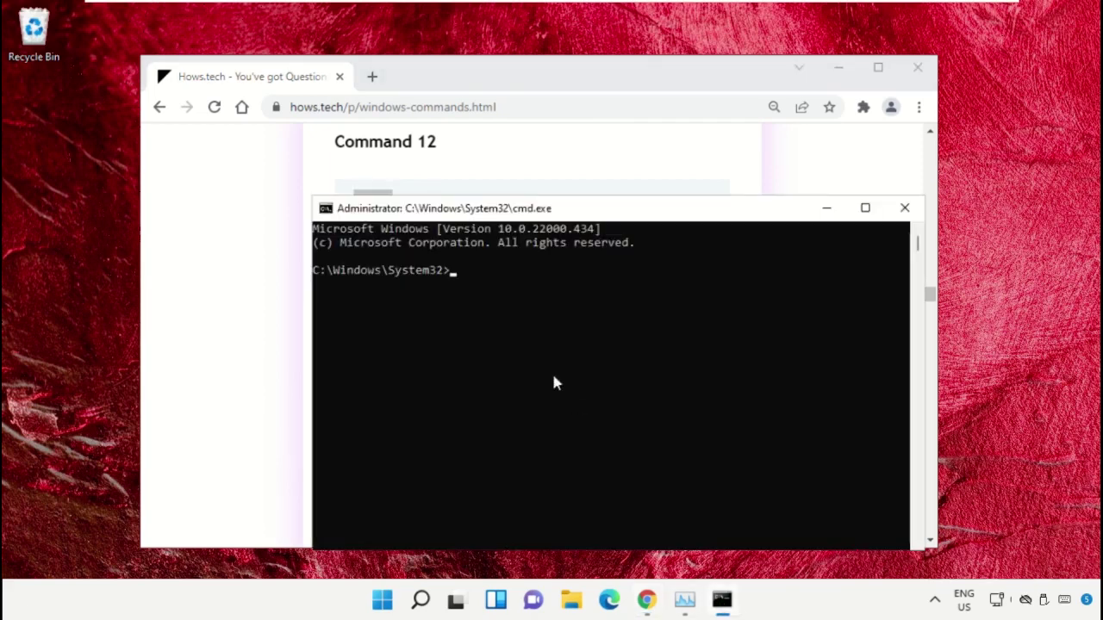
right_click(483, 269)
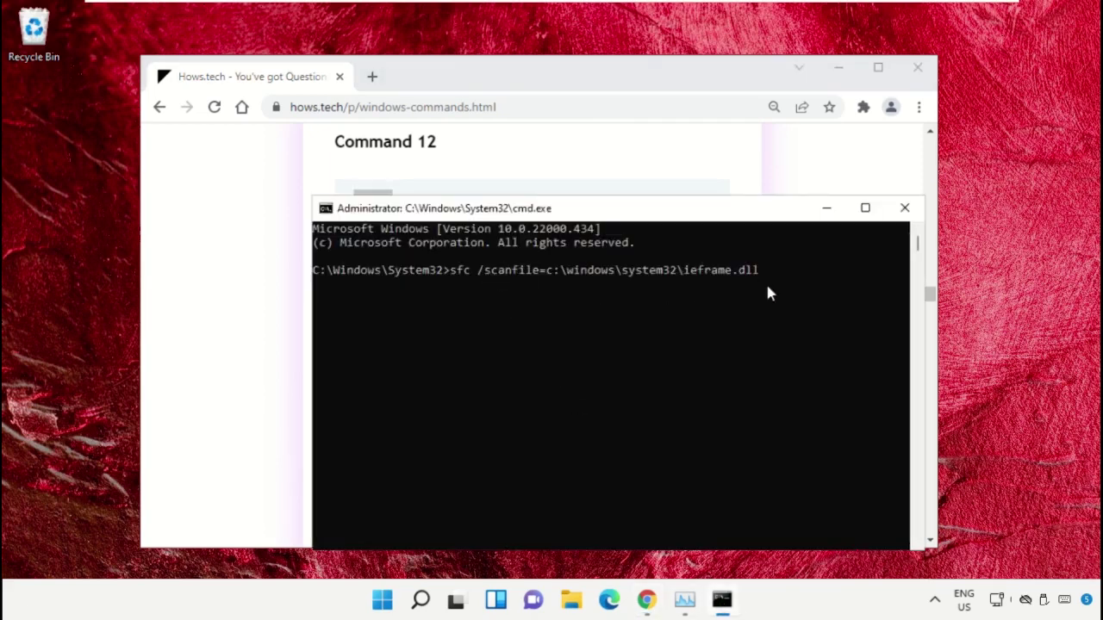
key(Return)
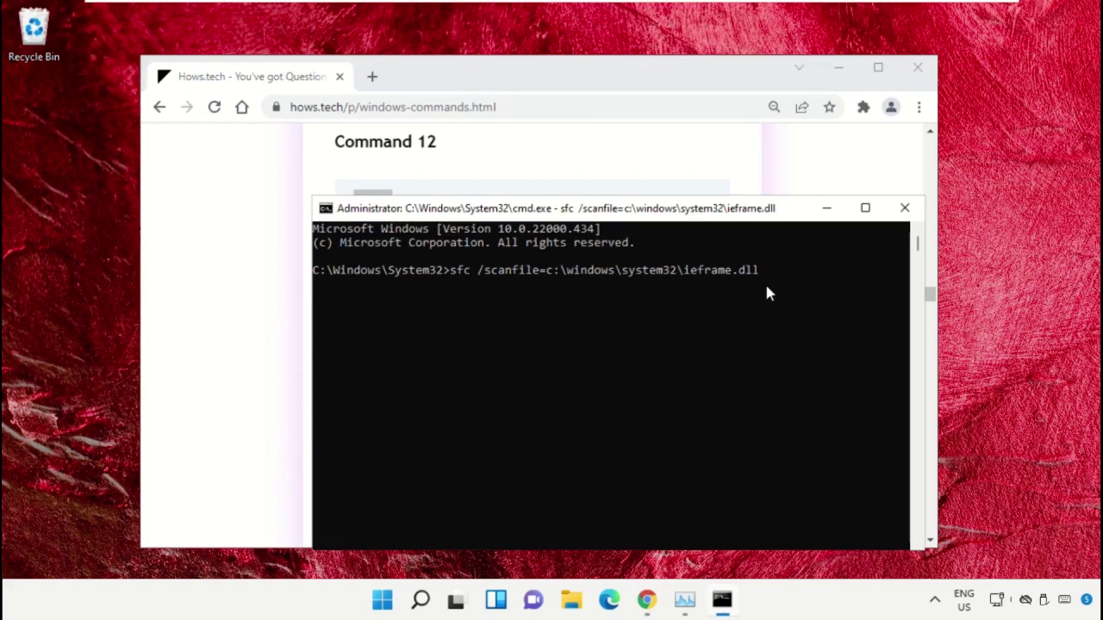
- Return to the Chrome page and copy Command 13, sfc /verifyfile=c:\windows\system32\ieframe.dll
click(654, 142)
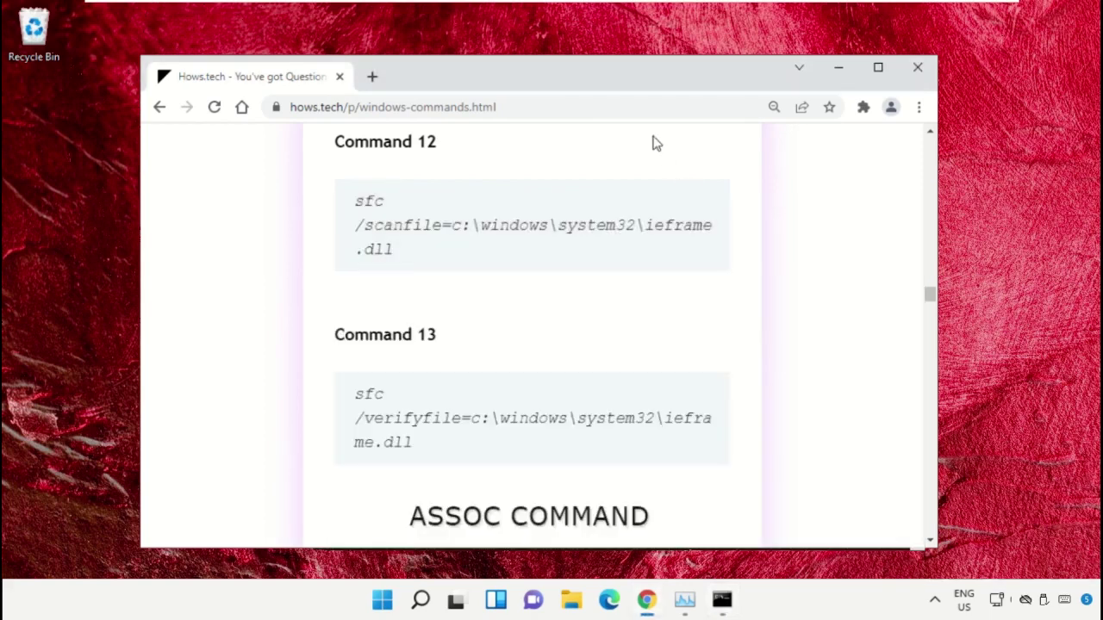
triple_click(479, 418)
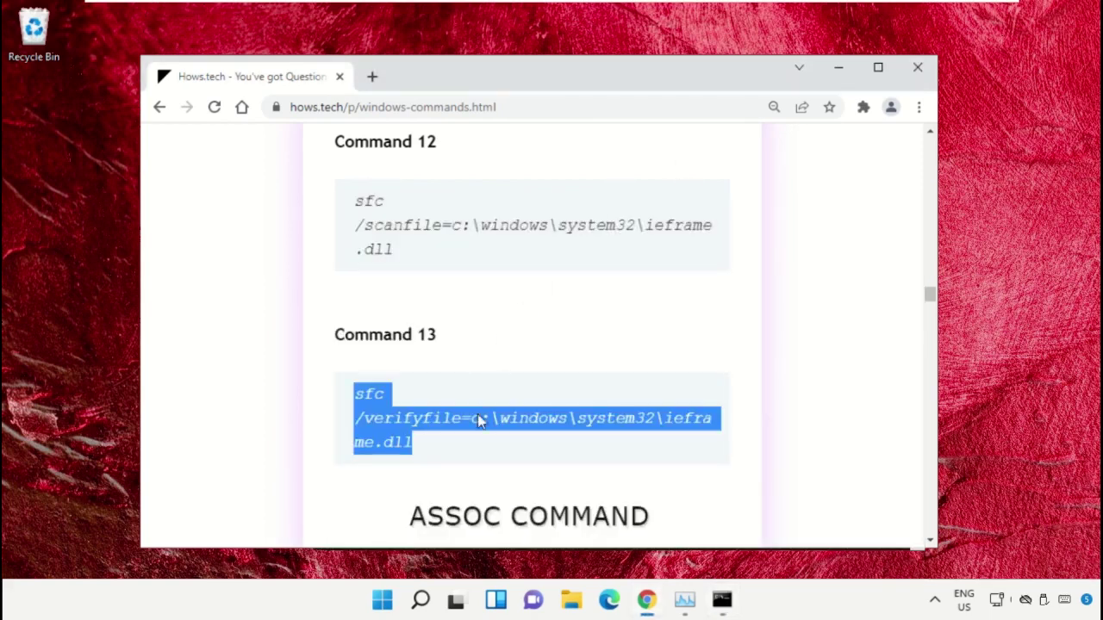
right_click(479, 418)
click(565, 276)
- Run the copied sfc /verifyfile=c:\windows\system32\ieframe.dll command in the Command Prompt, and close the prompt with exit
click(724, 601)
right_click(548, 386)
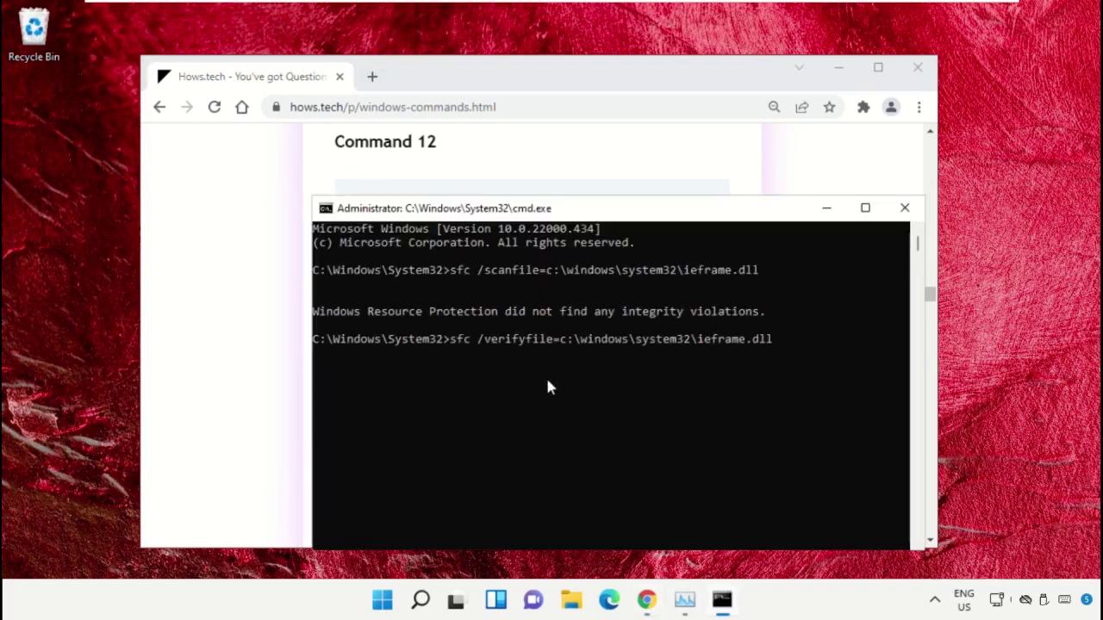
key(Return)
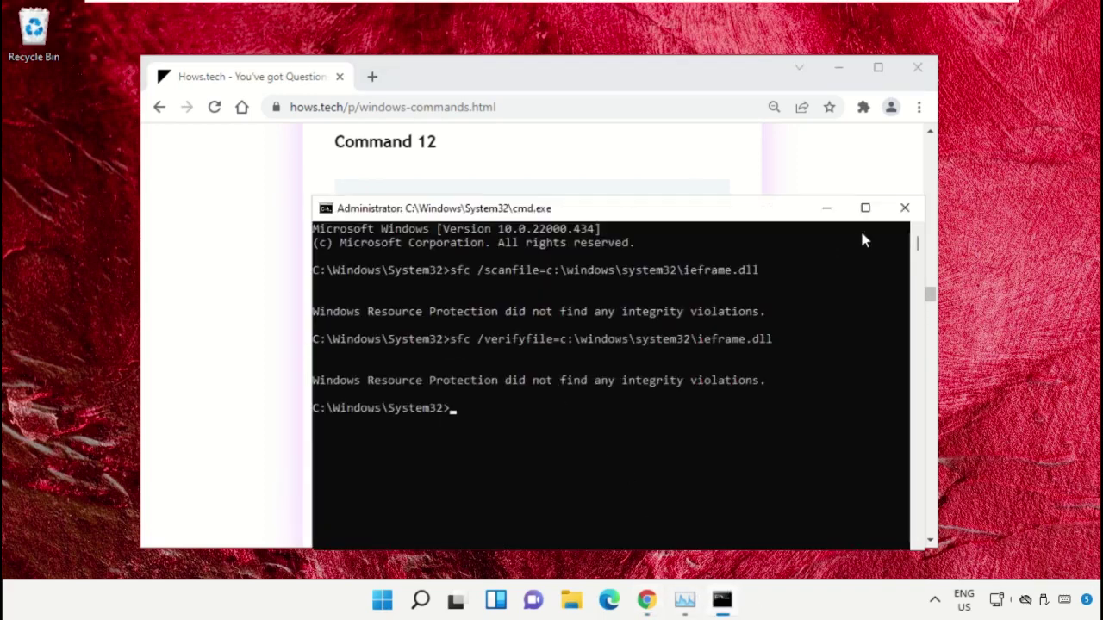
text(exit)
key(Return)
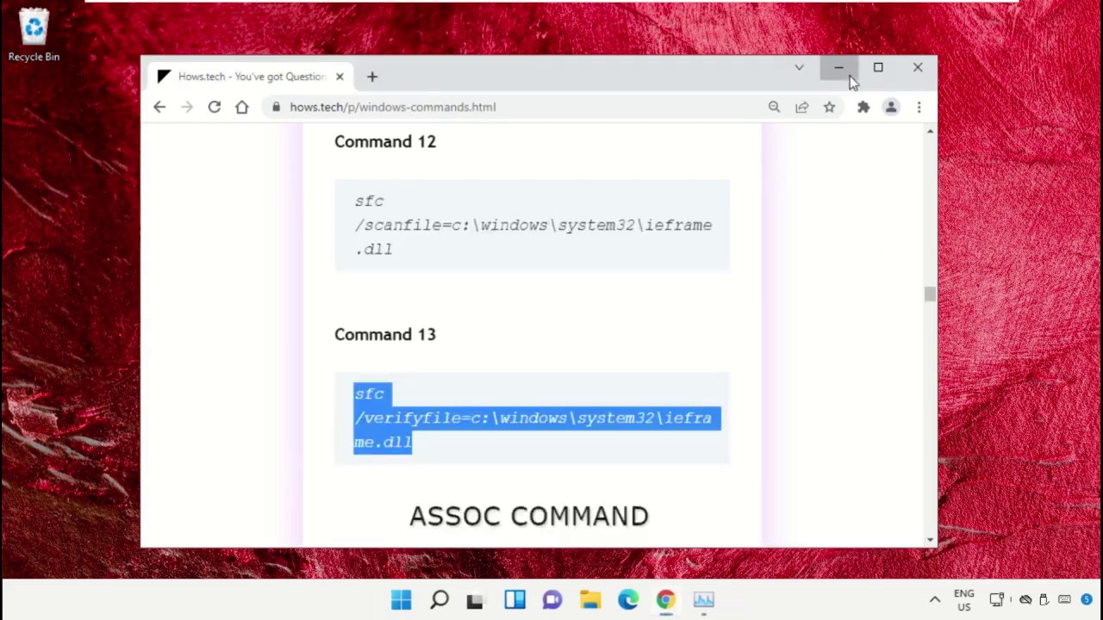
- Minimize the Chrome window, search Windows for Settings and open the Settings app
click(850, 76)
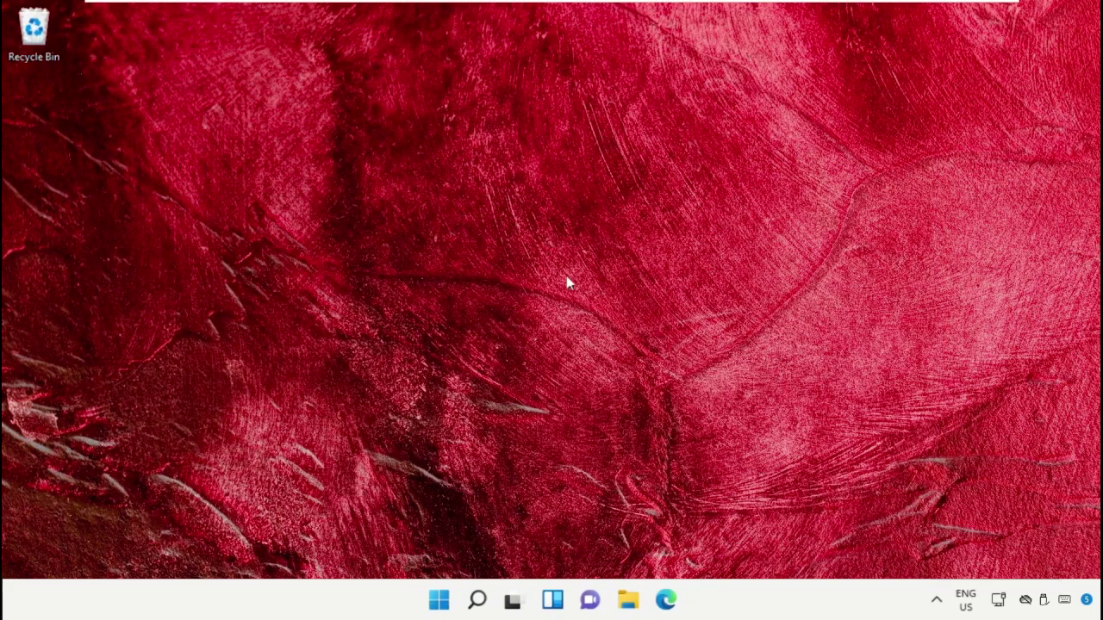
click(478, 602)
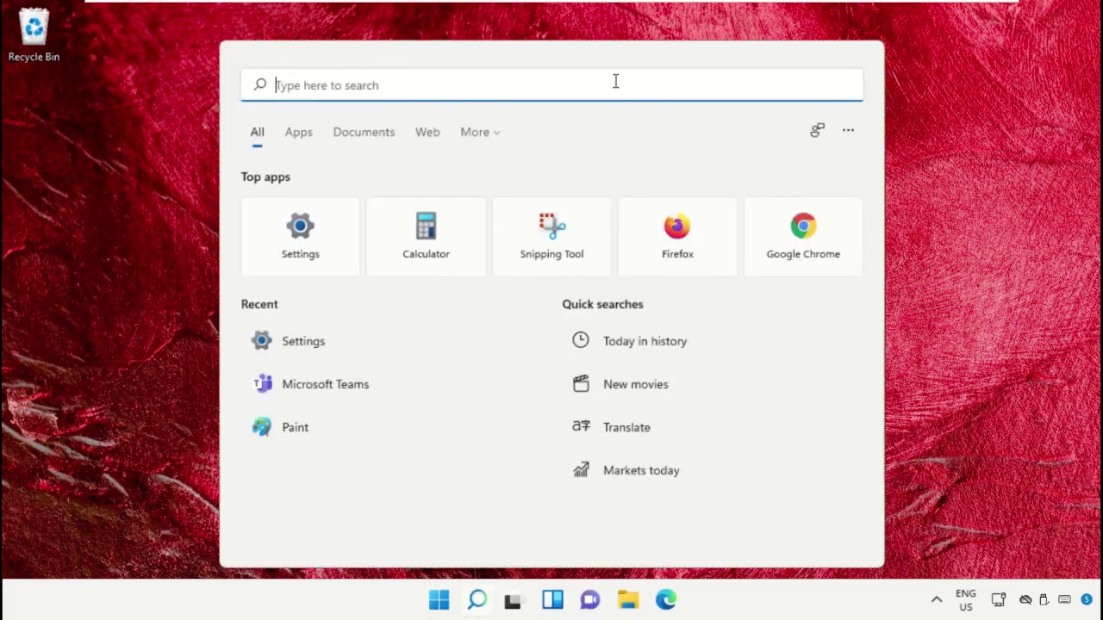
text(Settings)
click(419, 235)
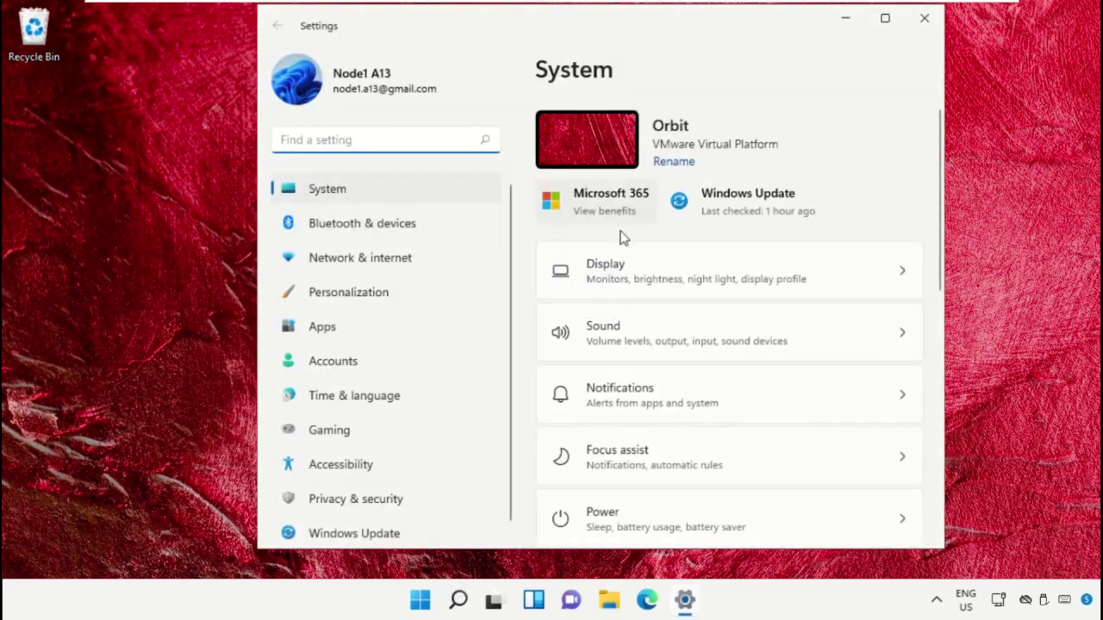
- Run the Windows Store Apps troubleshooter from the Other troubleshooters in the system settings, and close it when it finishes
scroll(671, 337, down, 5)
scroll(671, 337, down, 2)
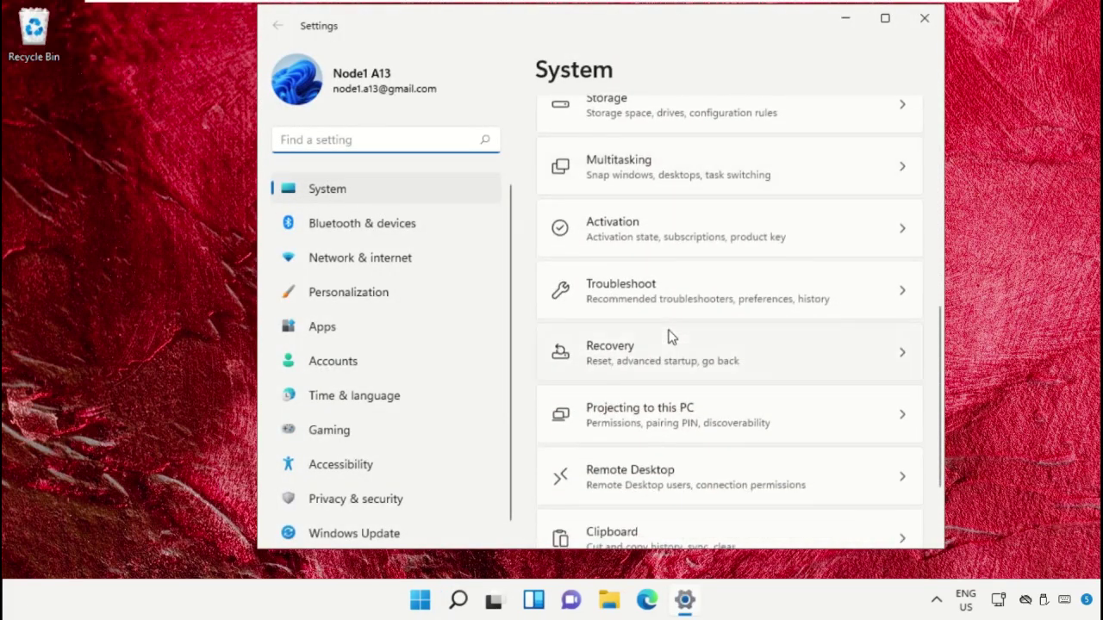
click(681, 302)
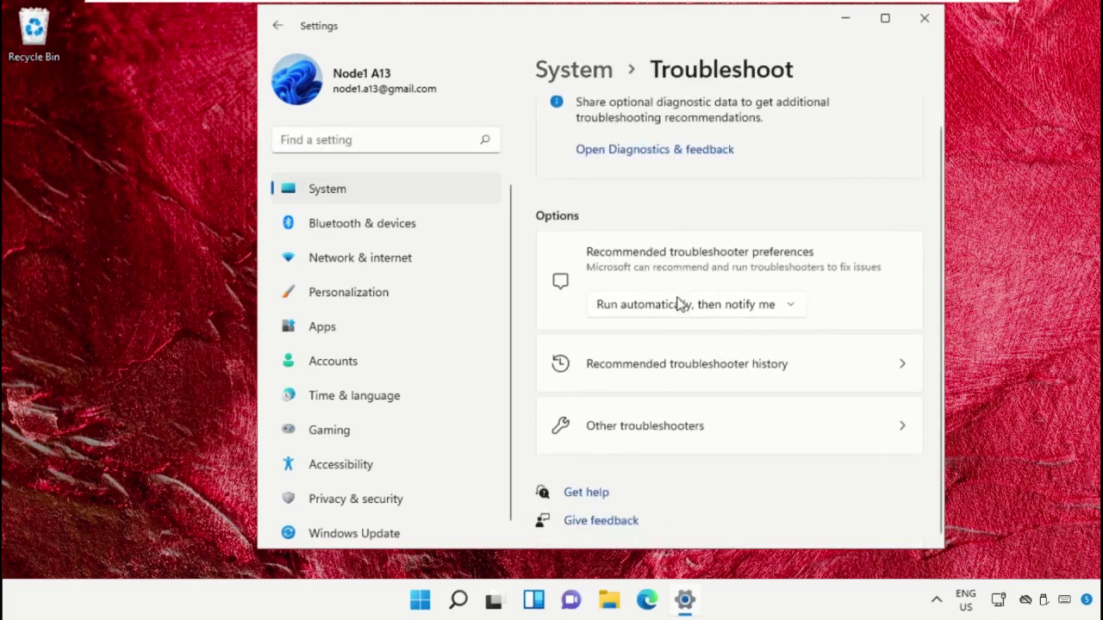
click(712, 425)
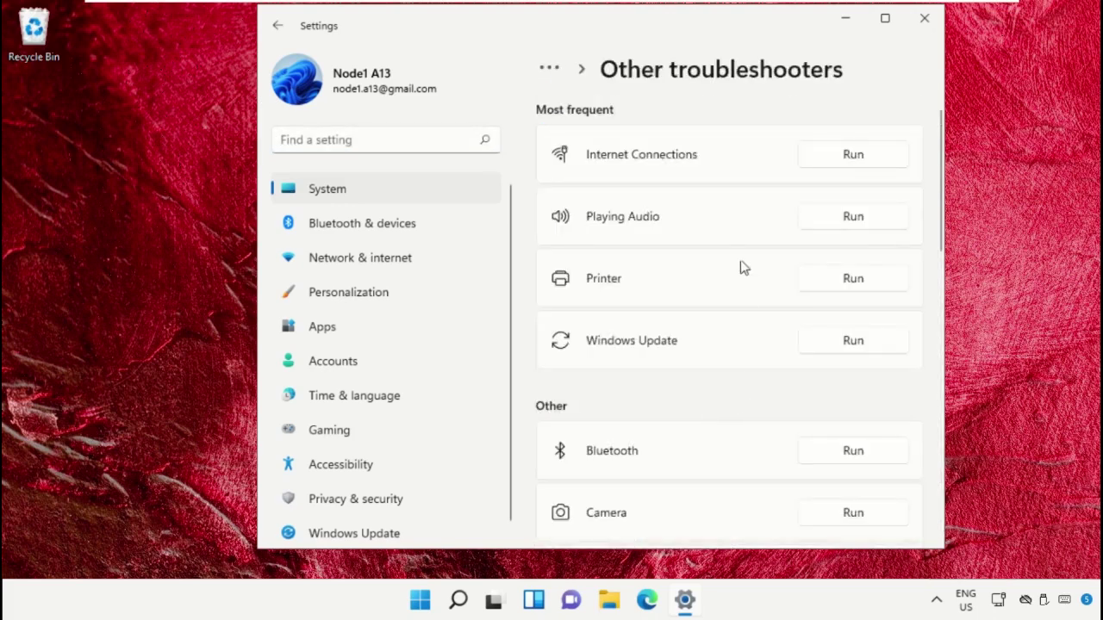
scroll(742, 267, down, 10)
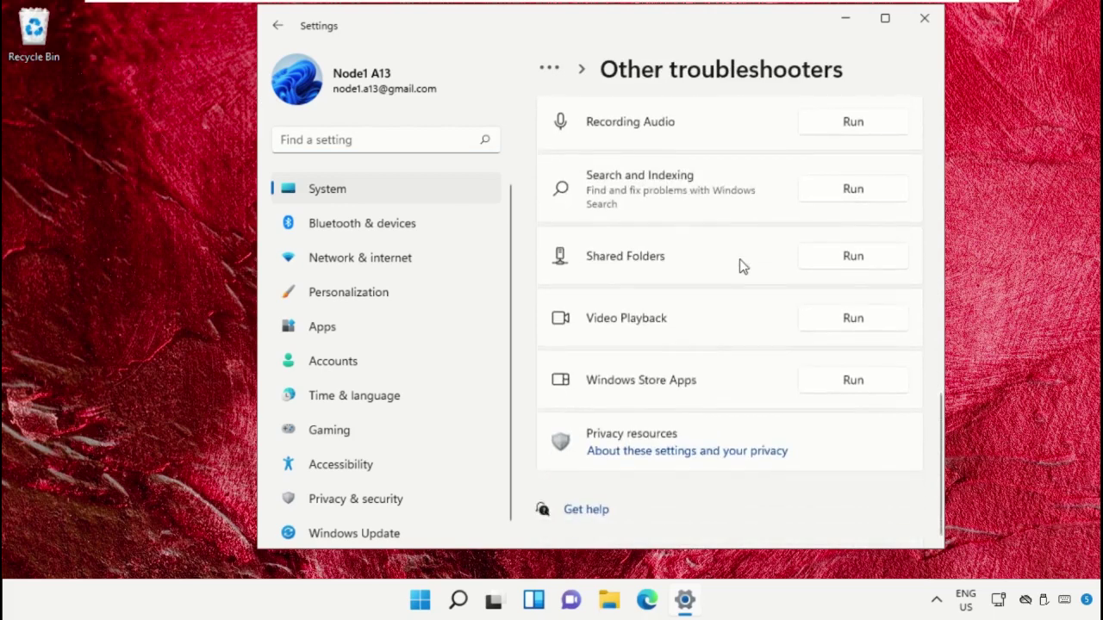
click(853, 380)
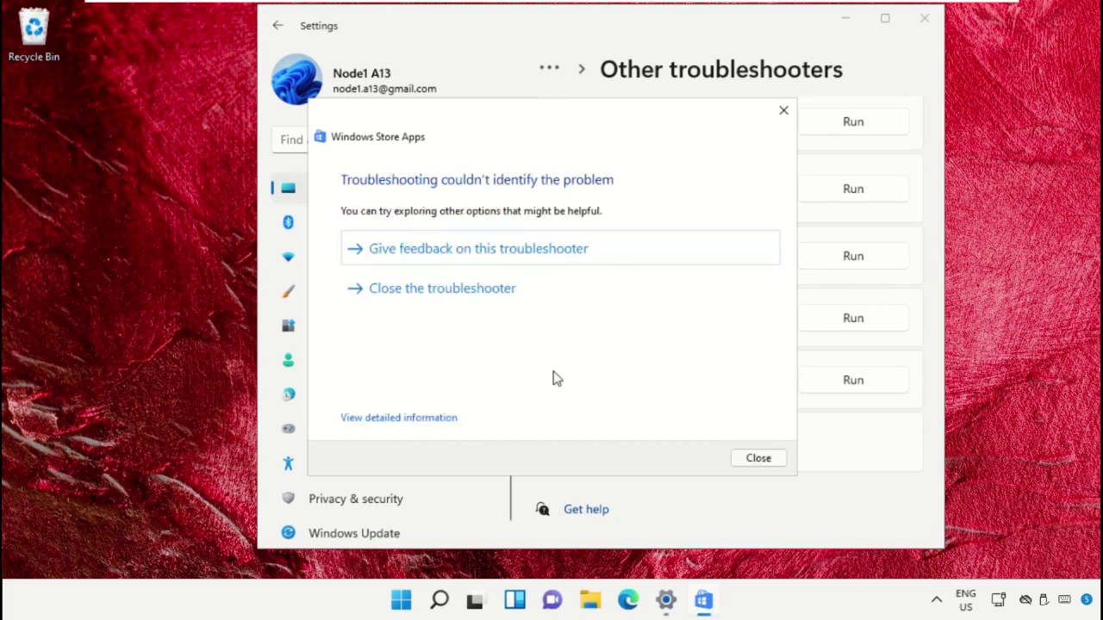
click(758, 458)
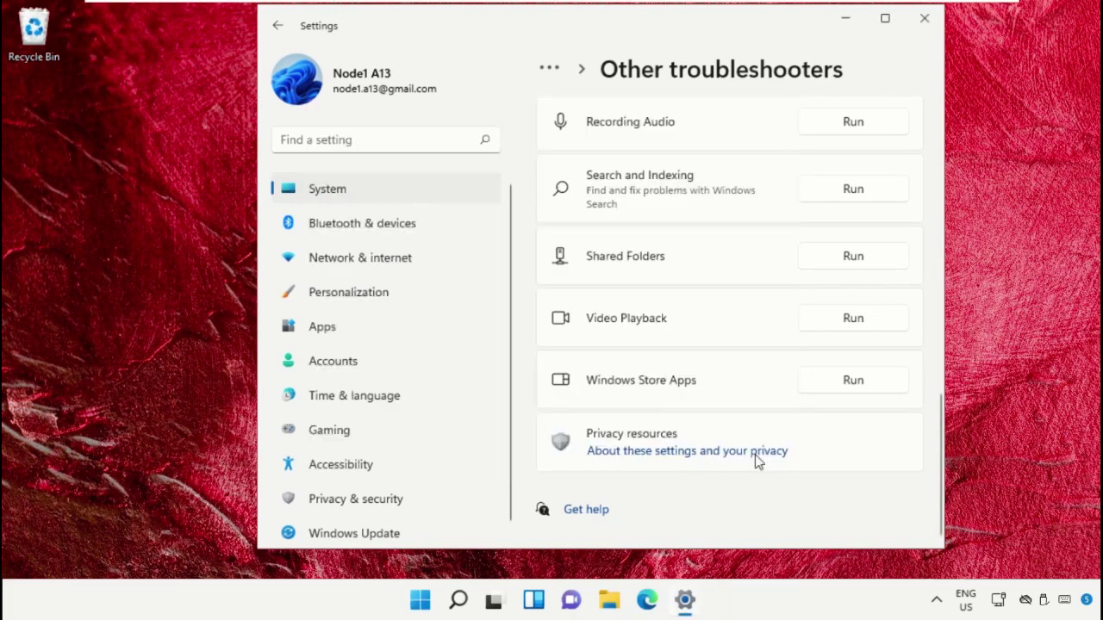
- In Windows Update, dismiss the cumulative update notice and check for updates, and close Settings
scroll(388, 423, down, 1)
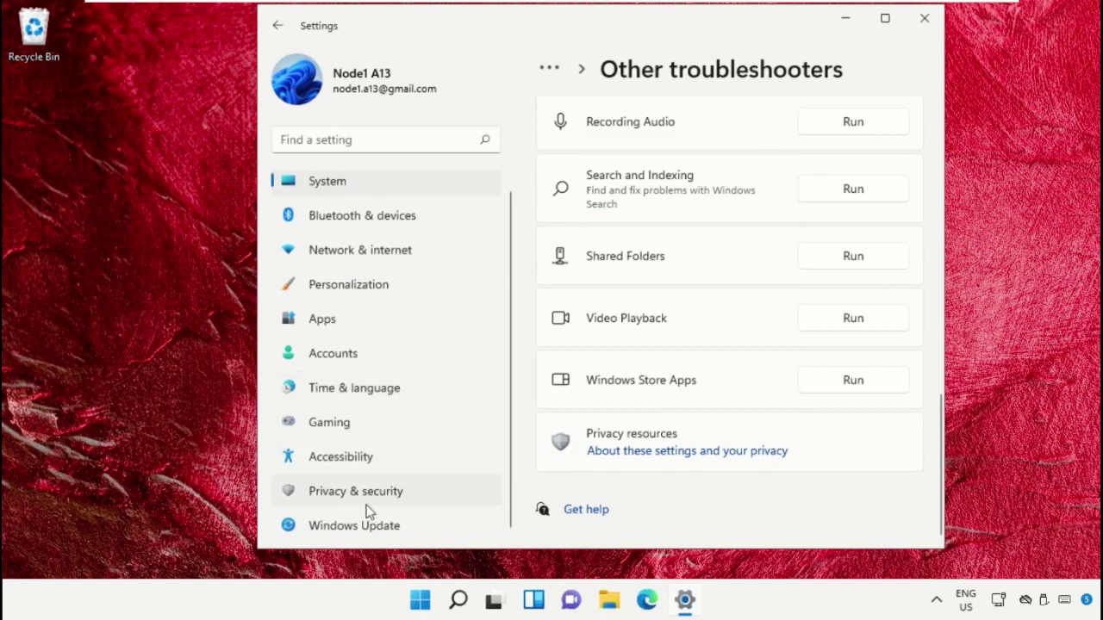
click(365, 532)
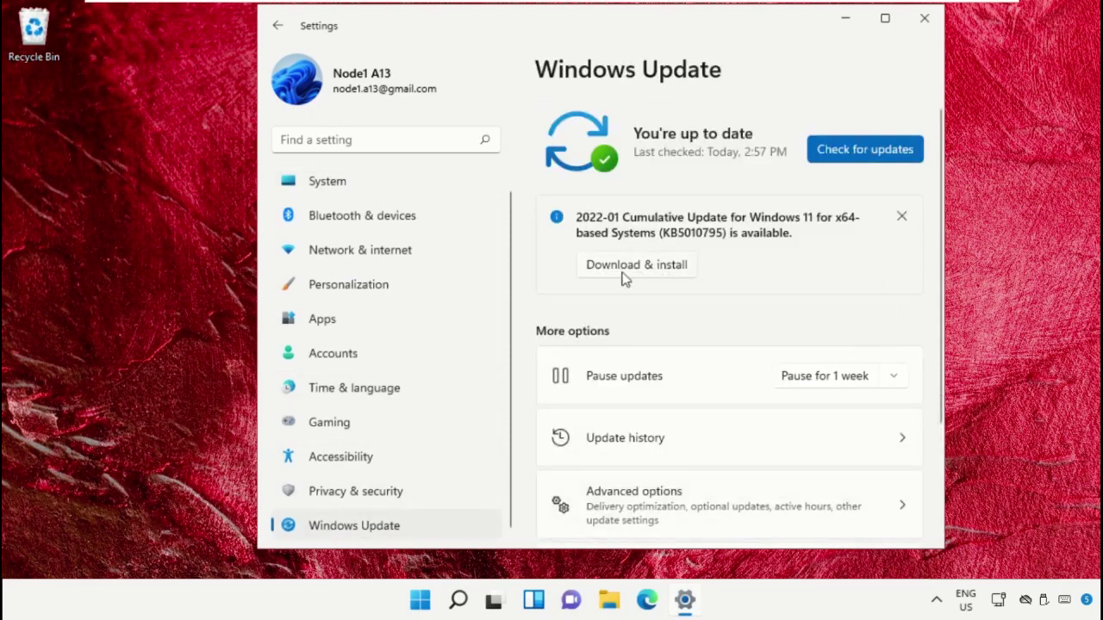
click(901, 217)
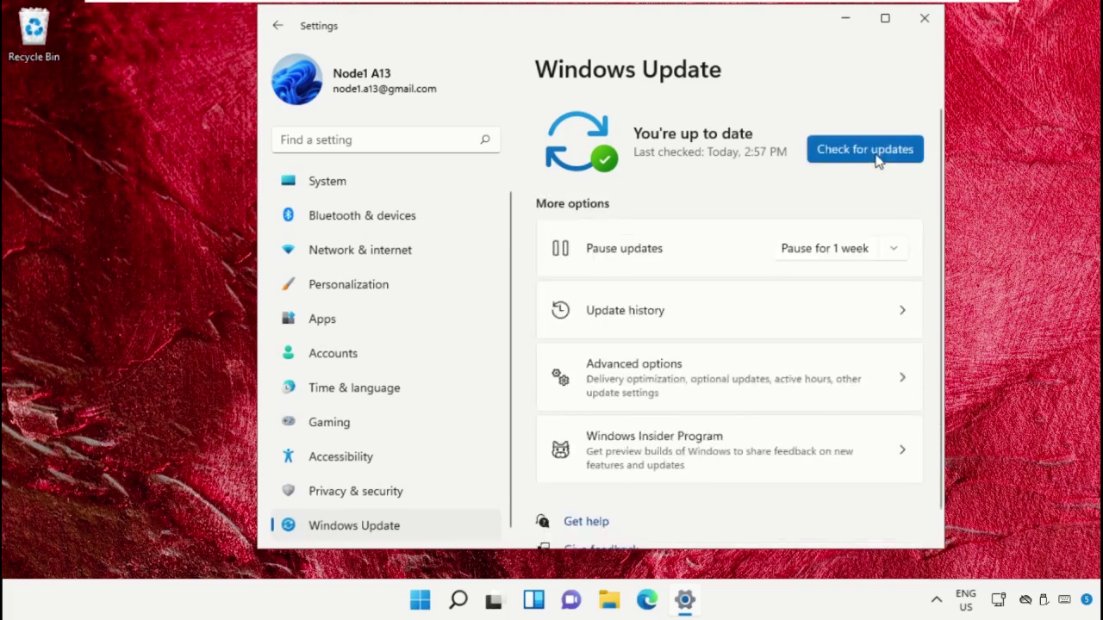
click(877, 158)
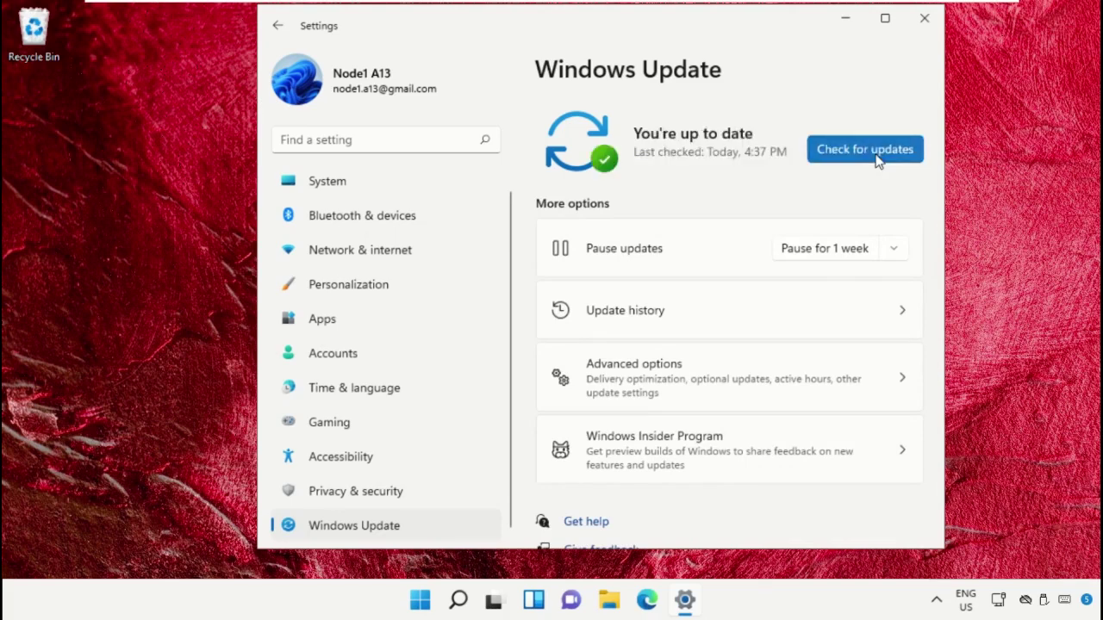
click(924, 18)
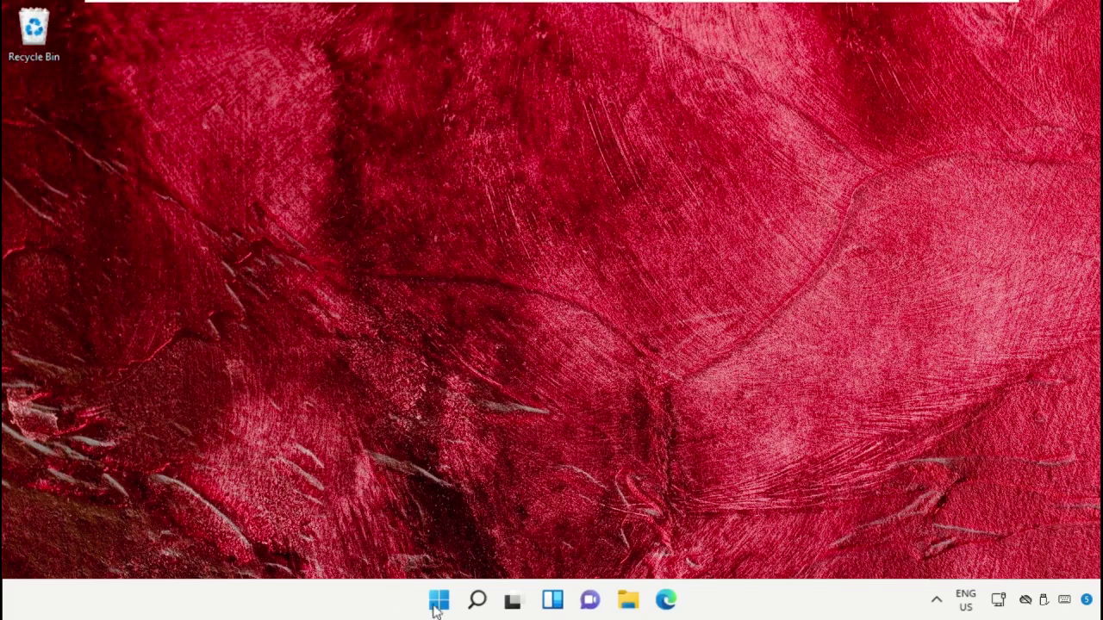
- Reopen Settings through Windows search and open the advanced options of Microsoft Teams in Apps & features
click(477, 601)
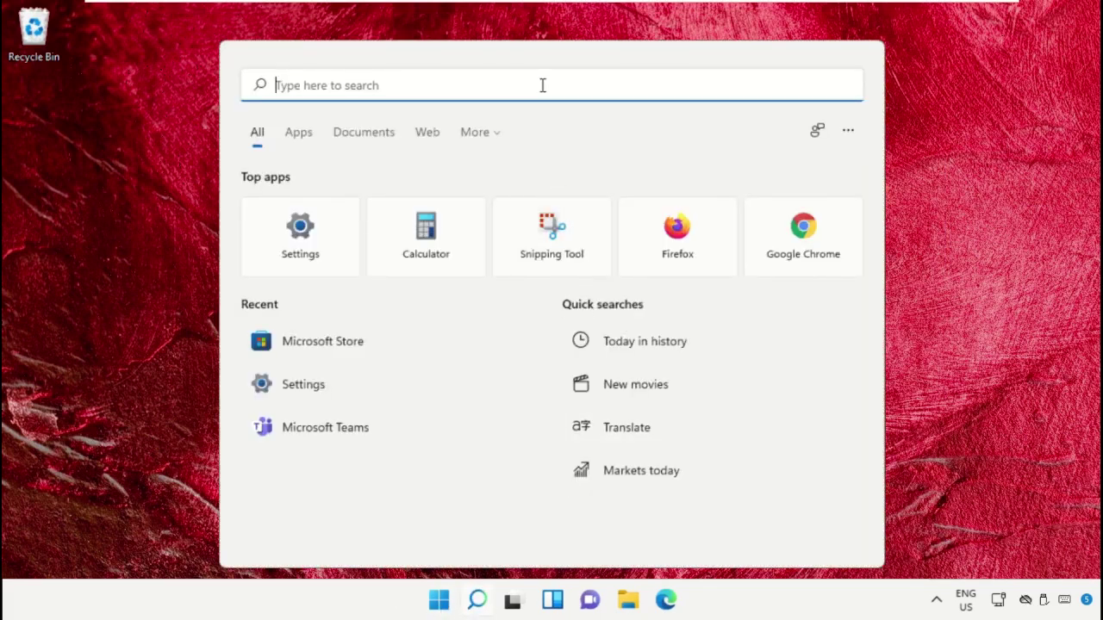
text(Settings)
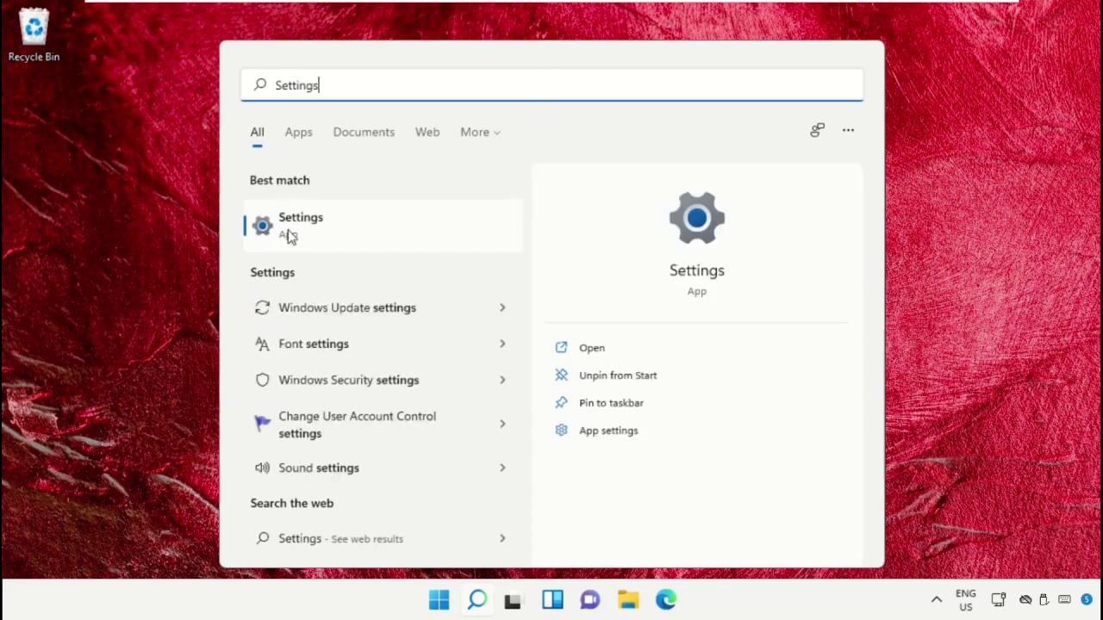
click(289, 236)
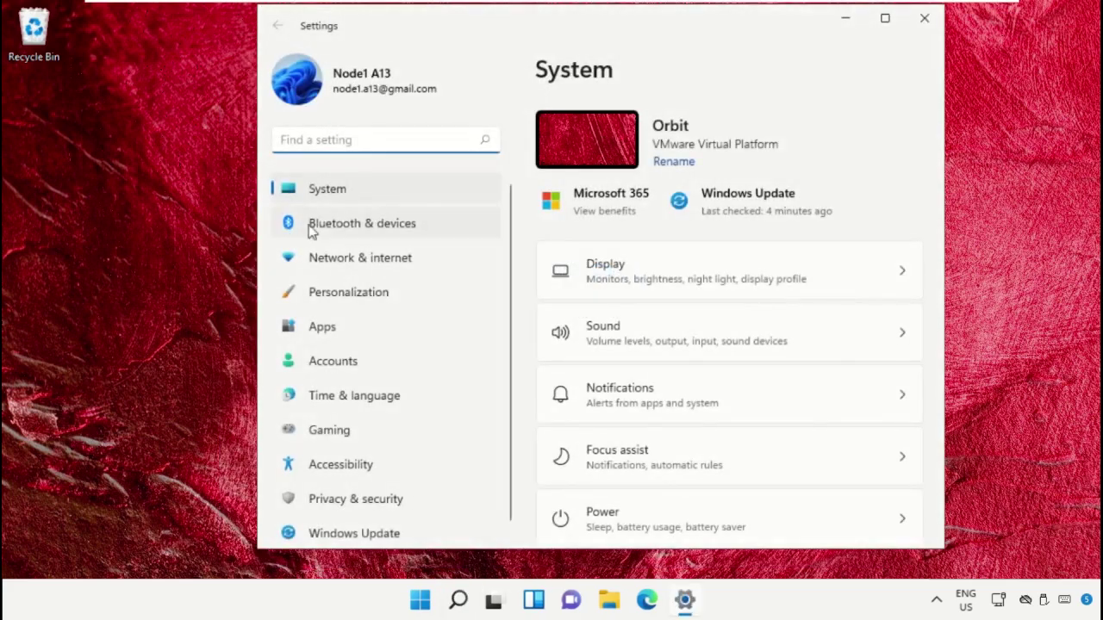
click(345, 334)
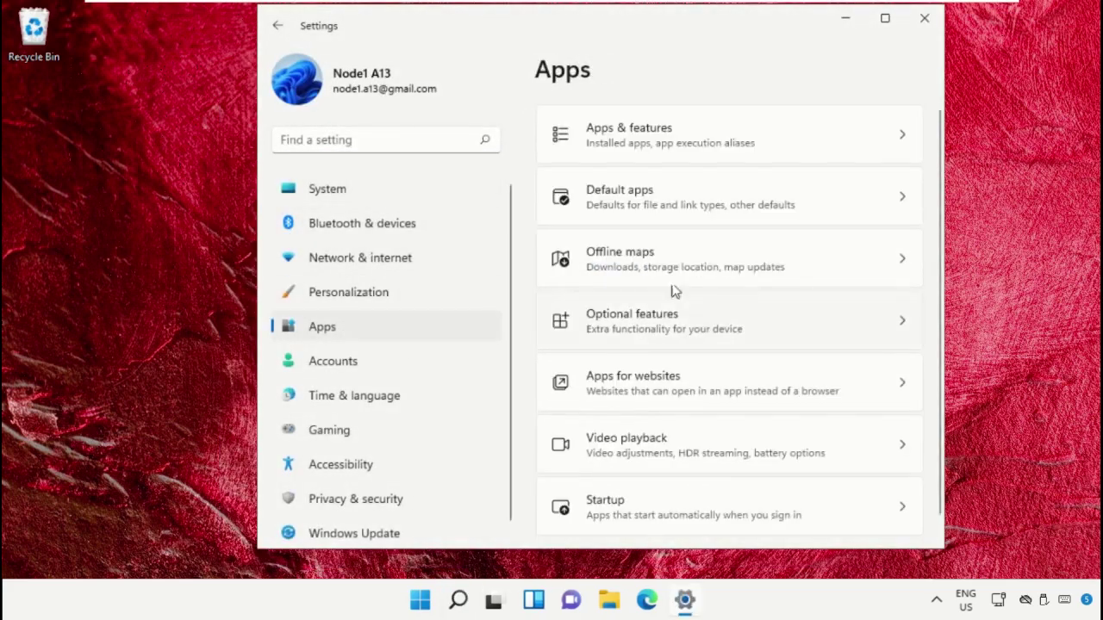
click(722, 141)
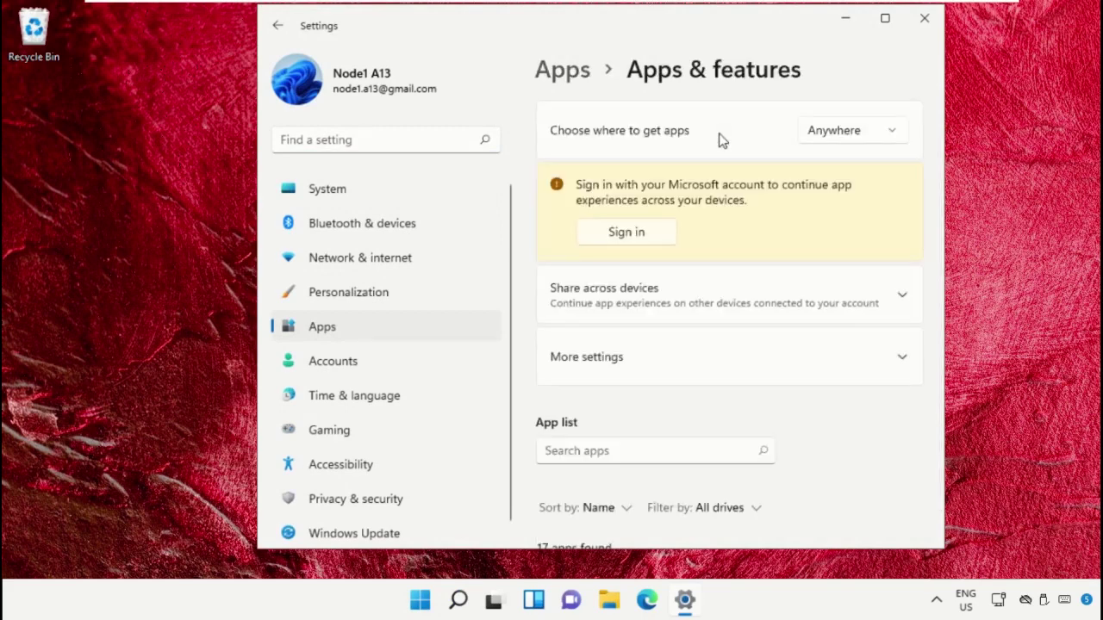
scroll(732, 218, down, 15)
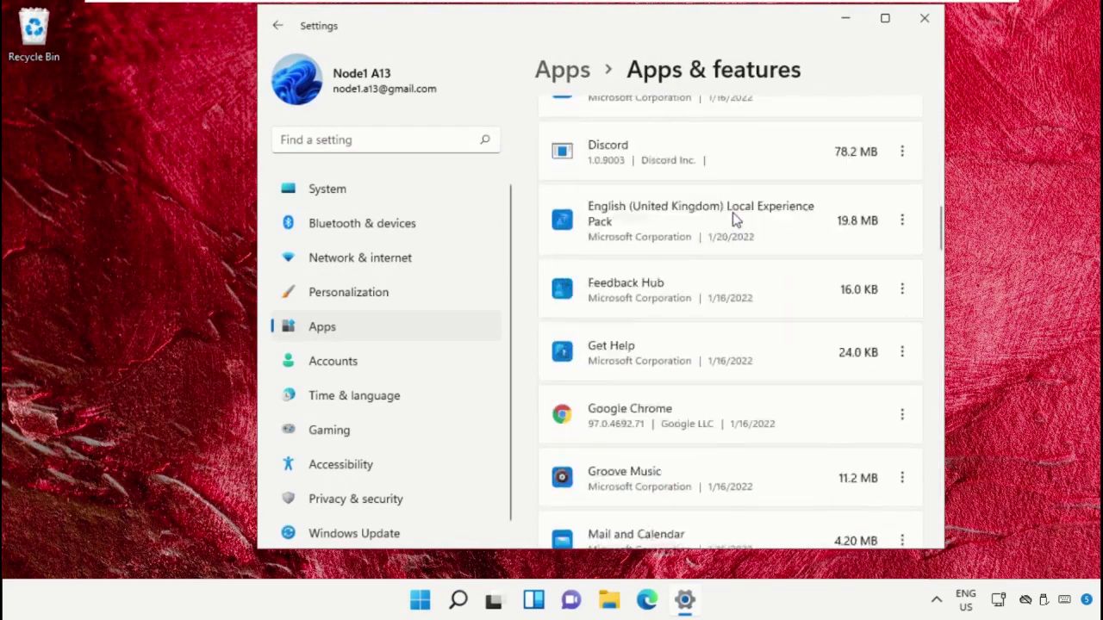
click(901, 285)
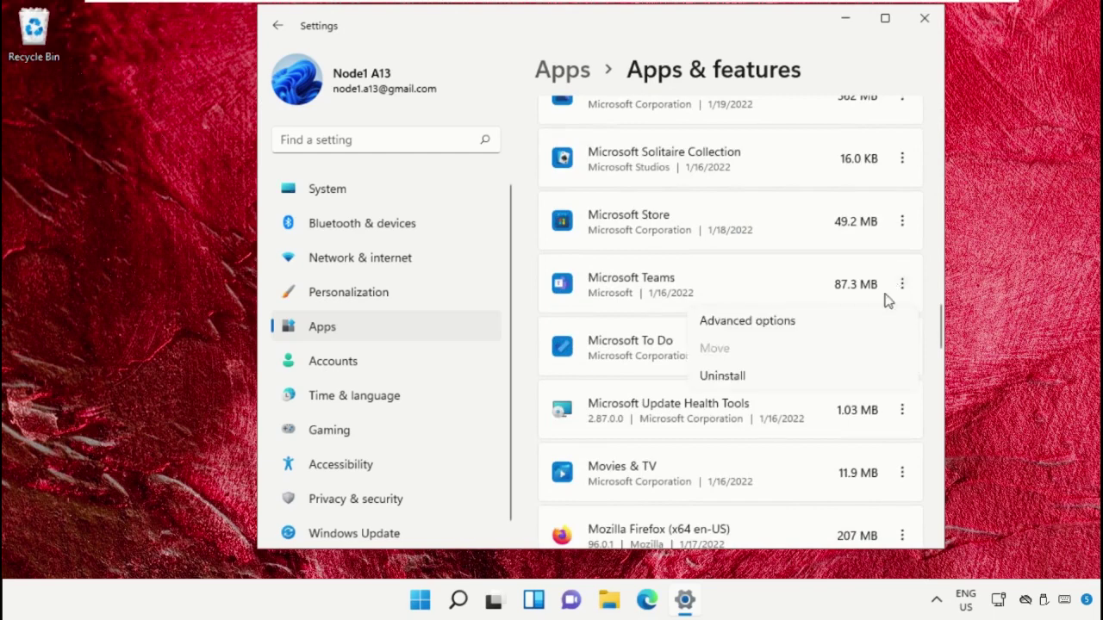
click(781, 315)
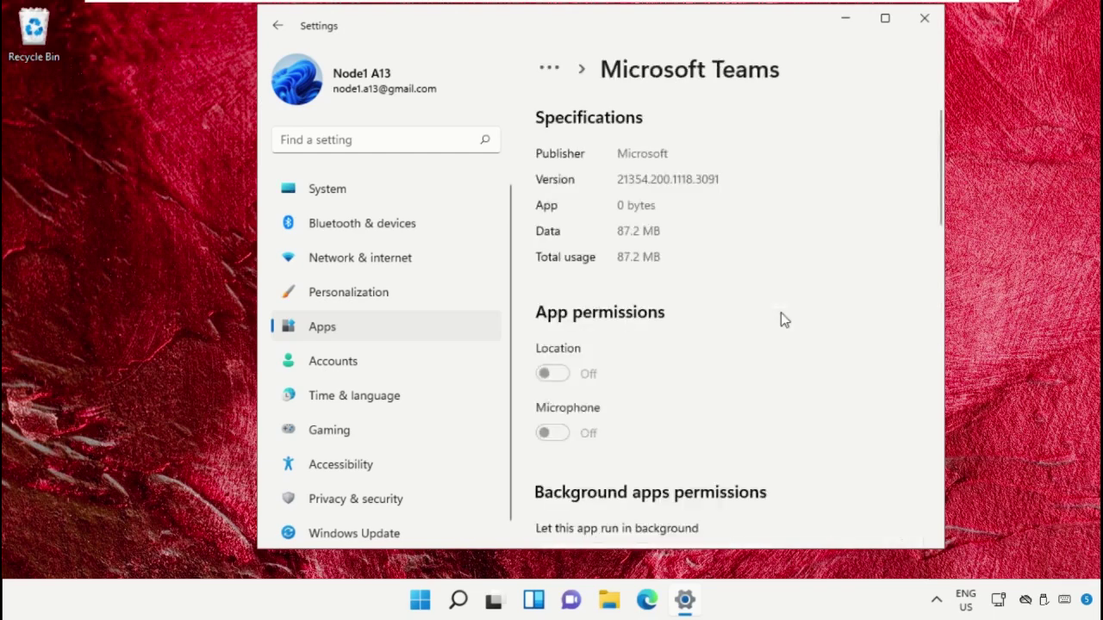
- Repair the Microsoft Teams app, reset it with its data deletion confirmed, and close Settings
scroll(780, 317, down, 5)
scroll(781, 318, down, 5)
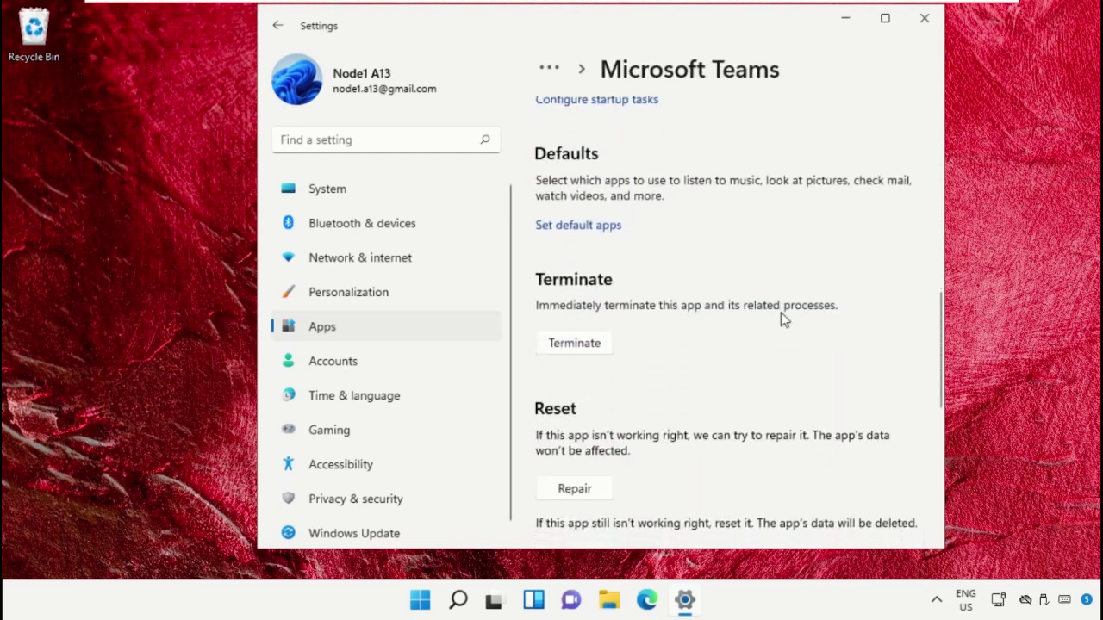
scroll(782, 319, down, 3)
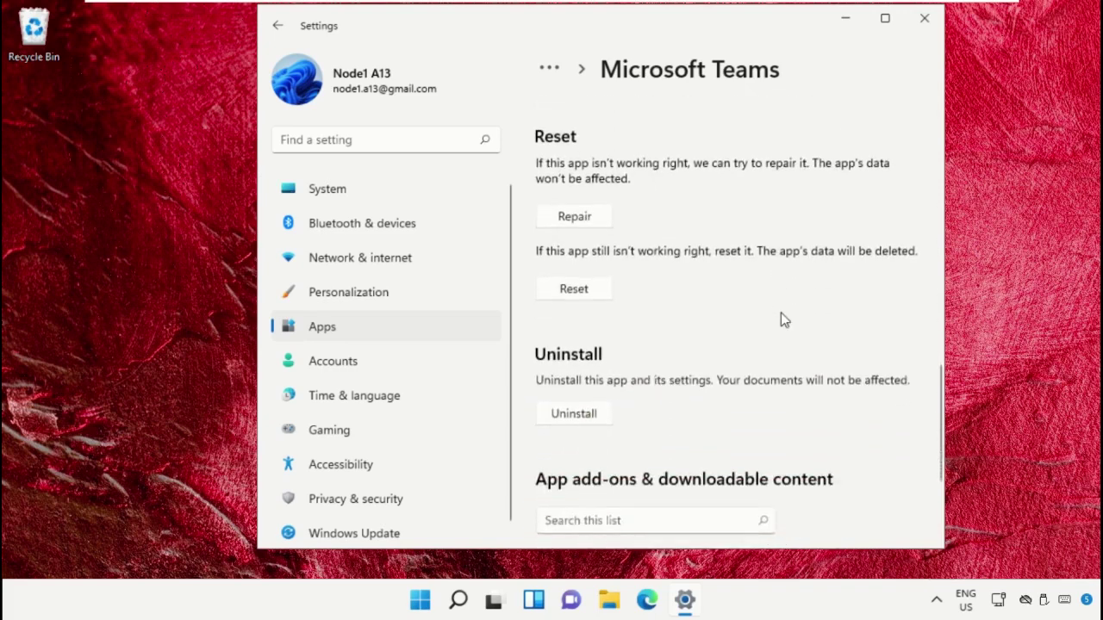
click(575, 220)
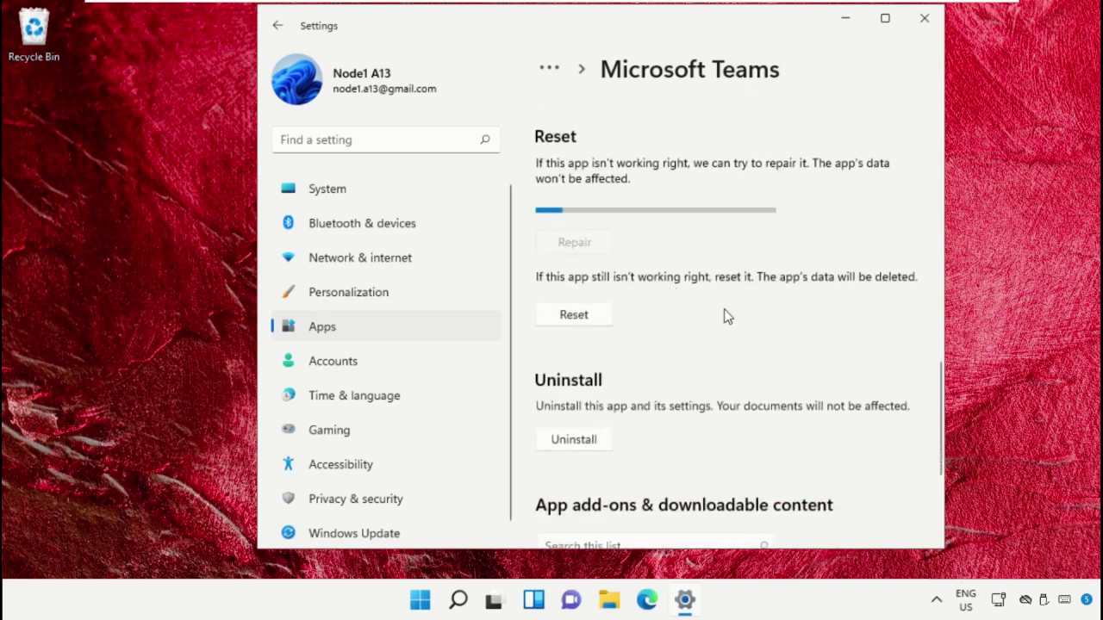
click(604, 294)
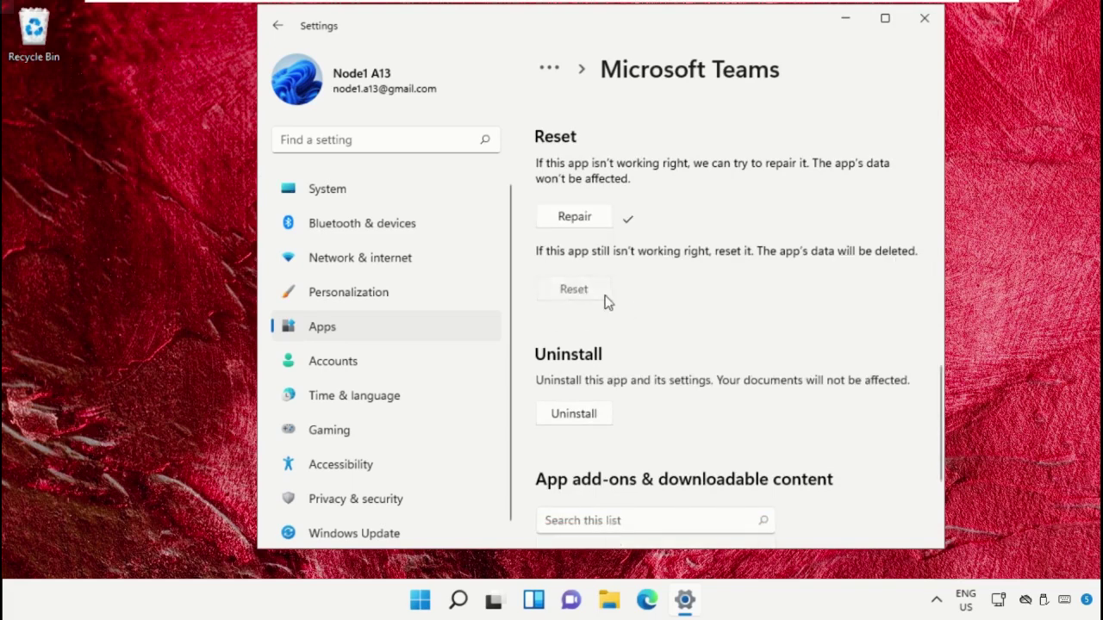
click(652, 249)
click(924, 19)
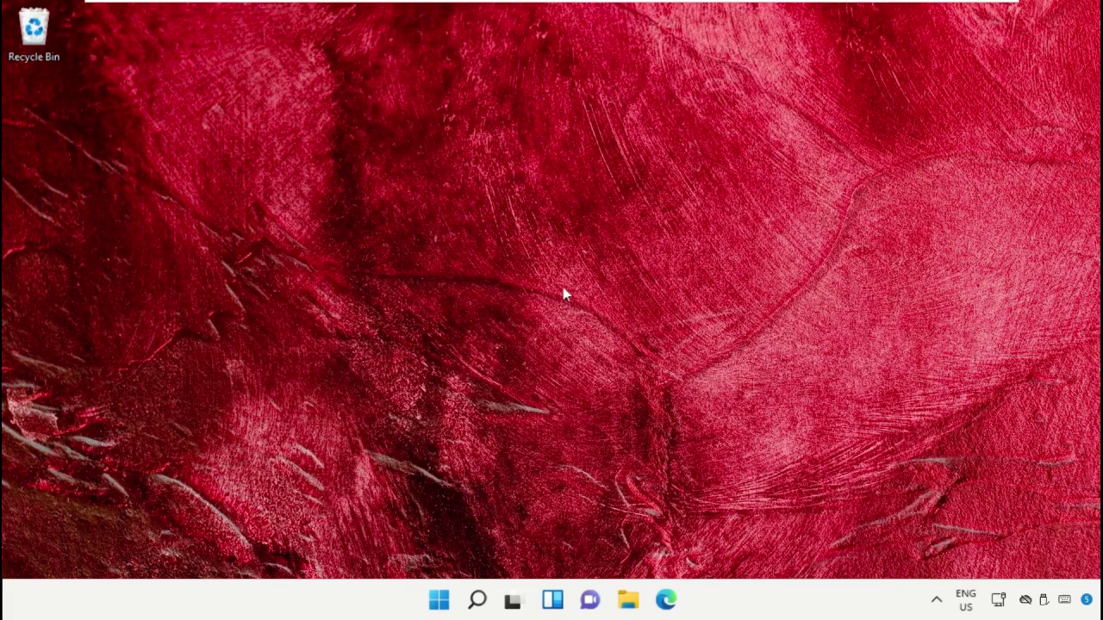
- Open Settings and bring up the advanced options of Microsoft Teams in Apps & features
click(436, 603)
click(770, 189)
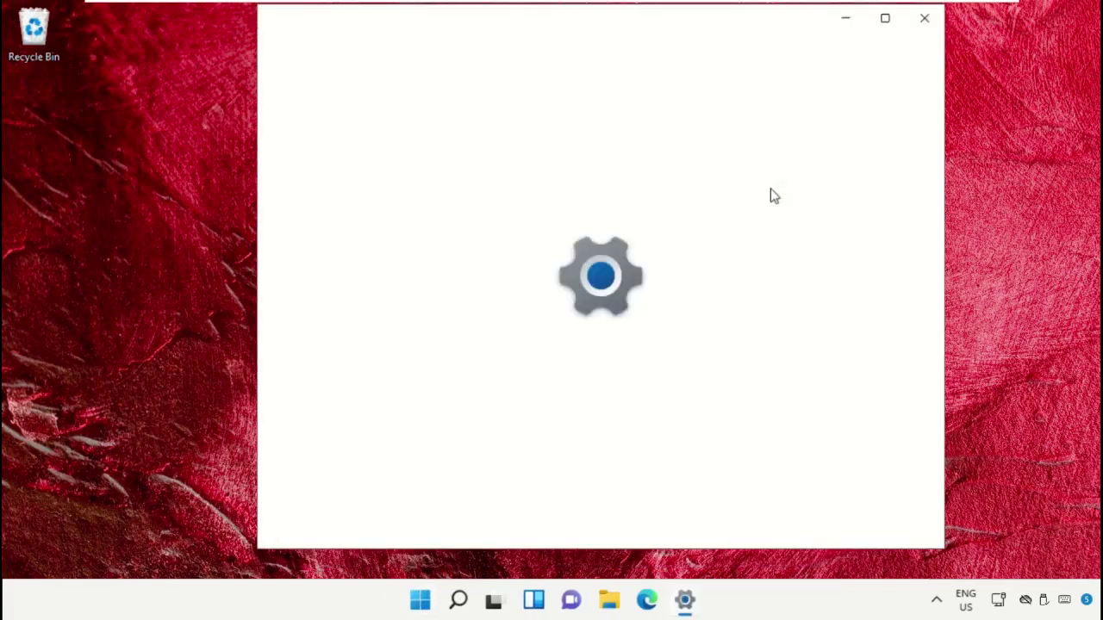
click(380, 336)
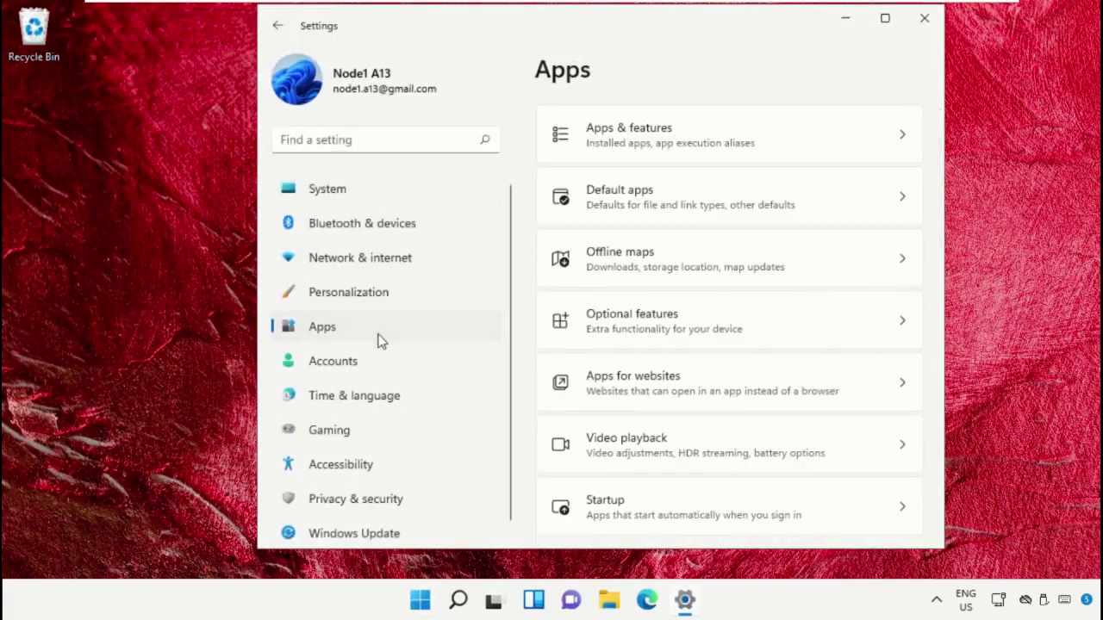
click(722, 162)
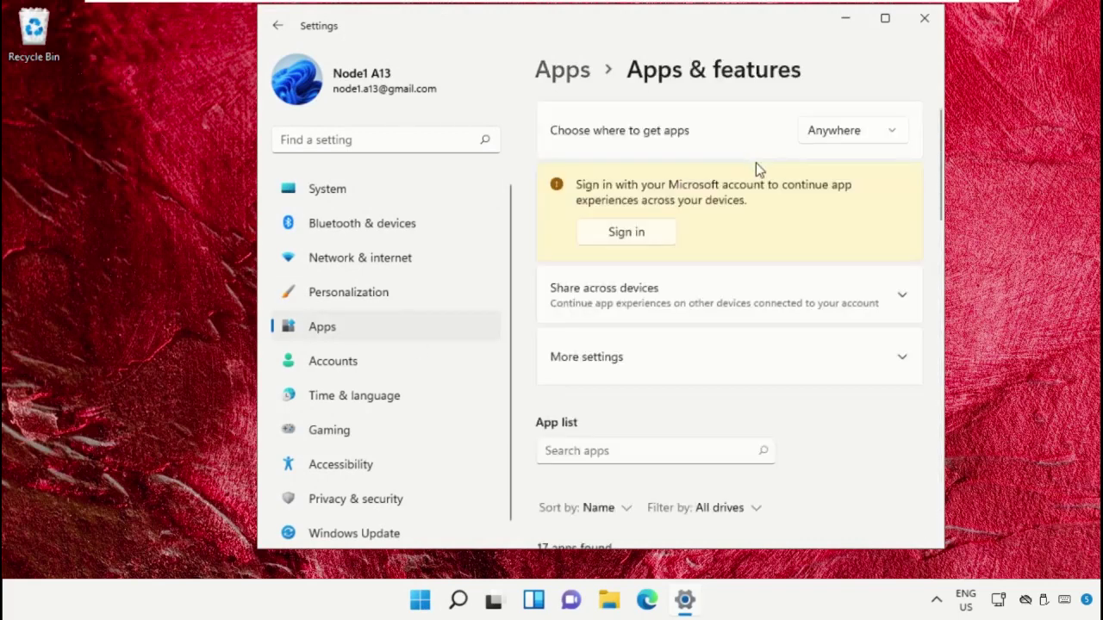
scroll(870, 201, down, 3)
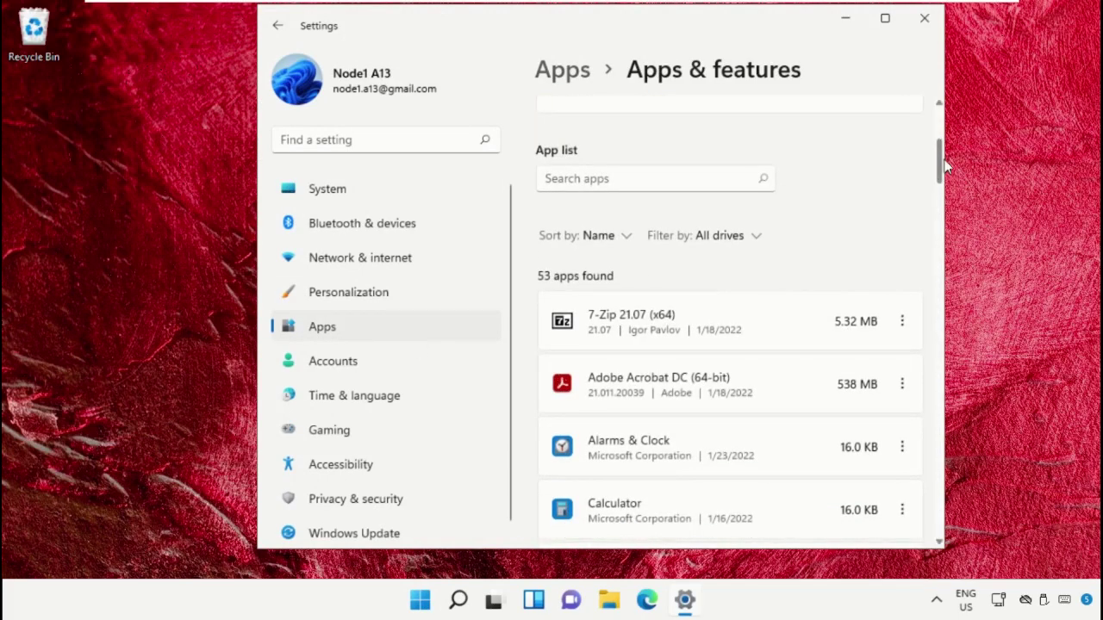
drag(939, 163, 938, 346)
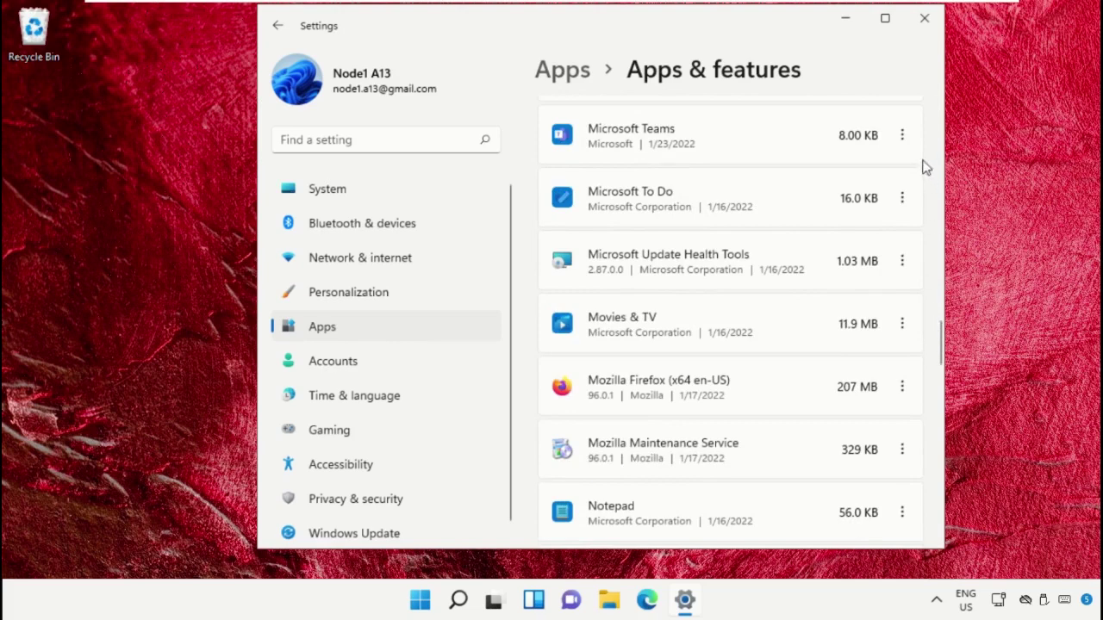
click(902, 136)
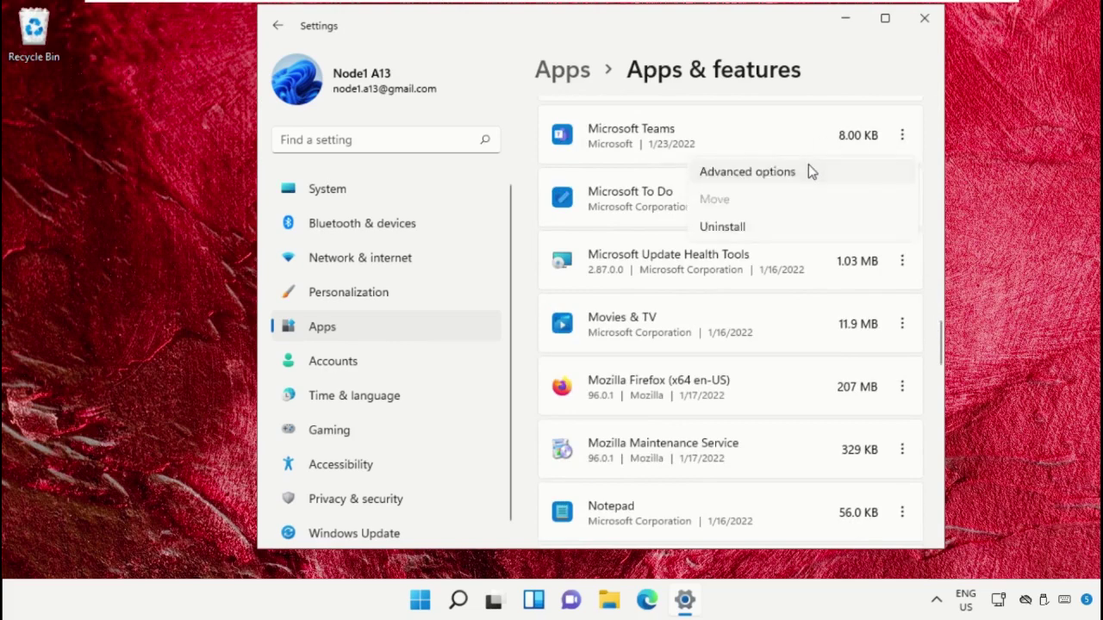
click(808, 169)
- Uninstall Microsoft Teams from its advanced options, confirm the removal, and close Settings
scroll(745, 259, down, 3)
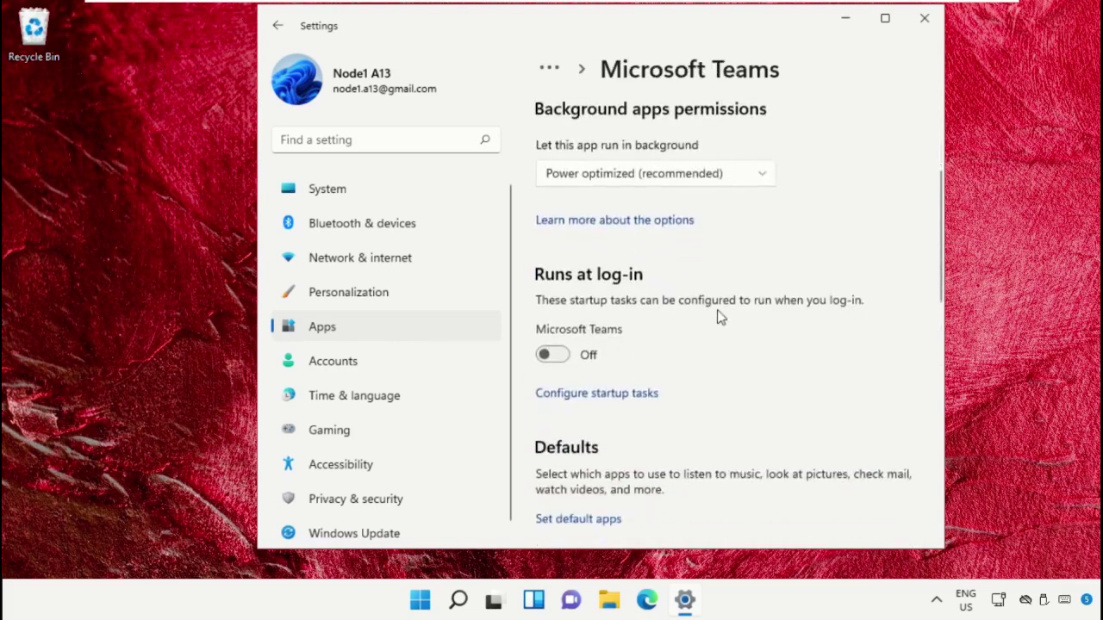
scroll(719, 317, down, 7)
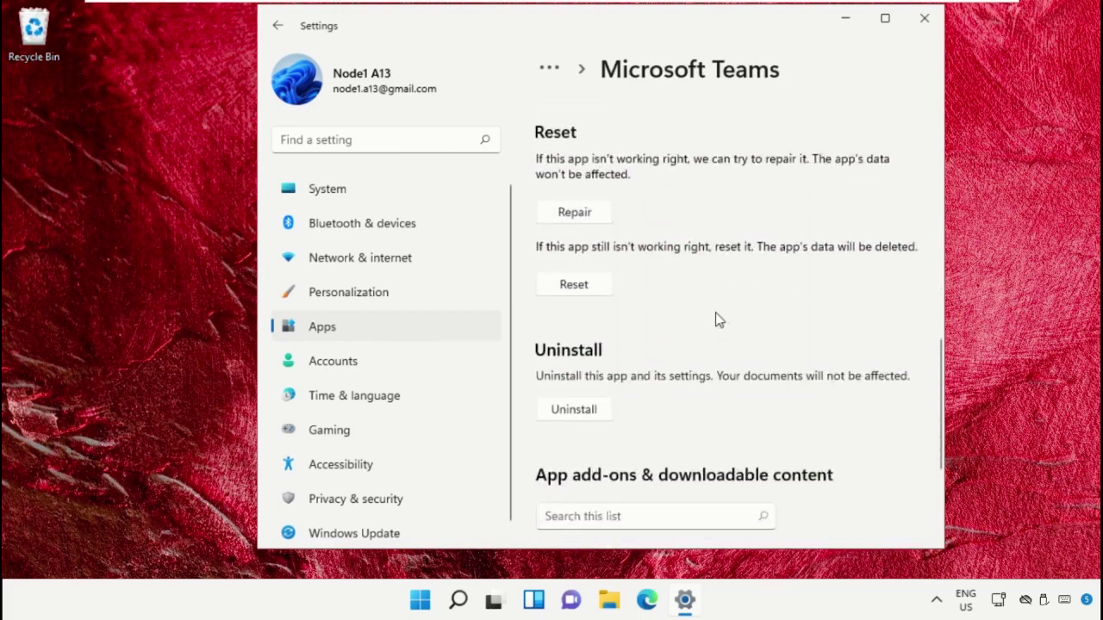
scroll(719, 318, down, 2)
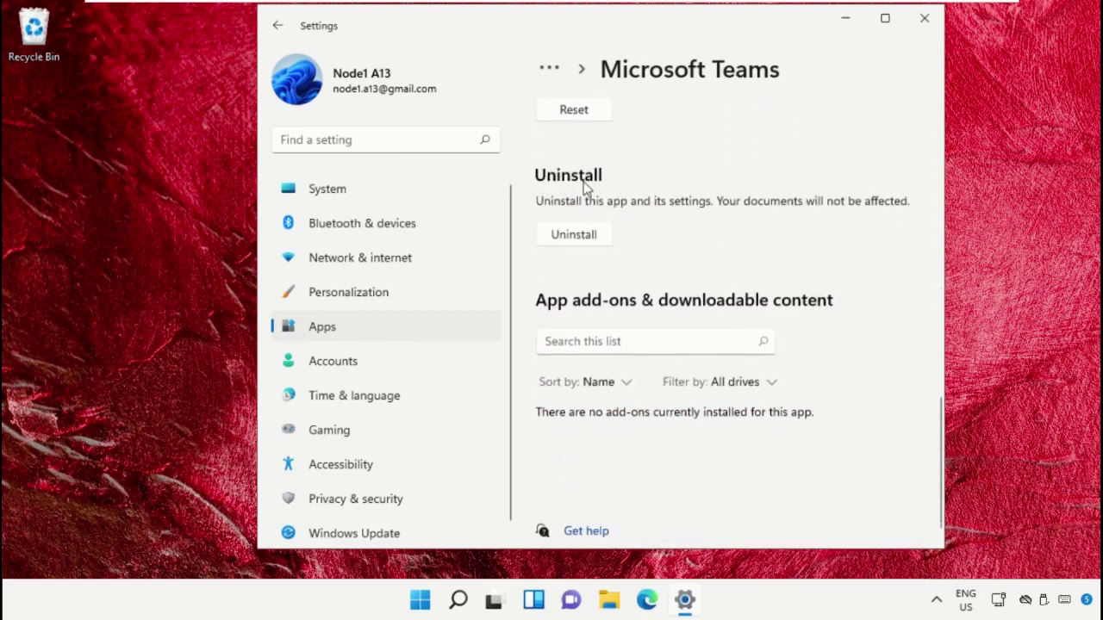
click(564, 235)
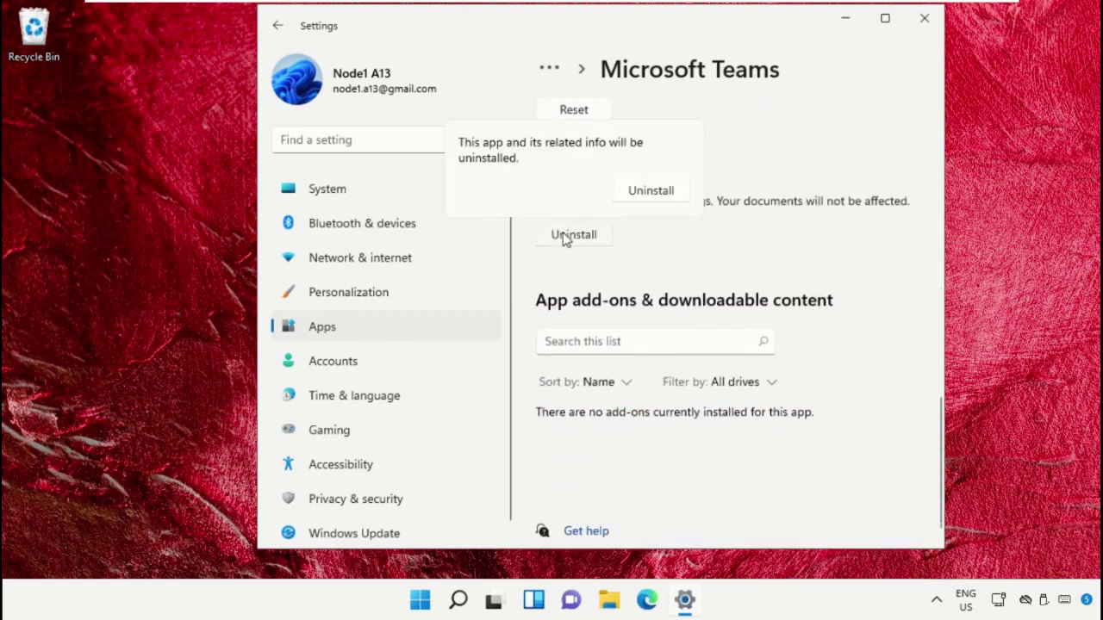
click(652, 197)
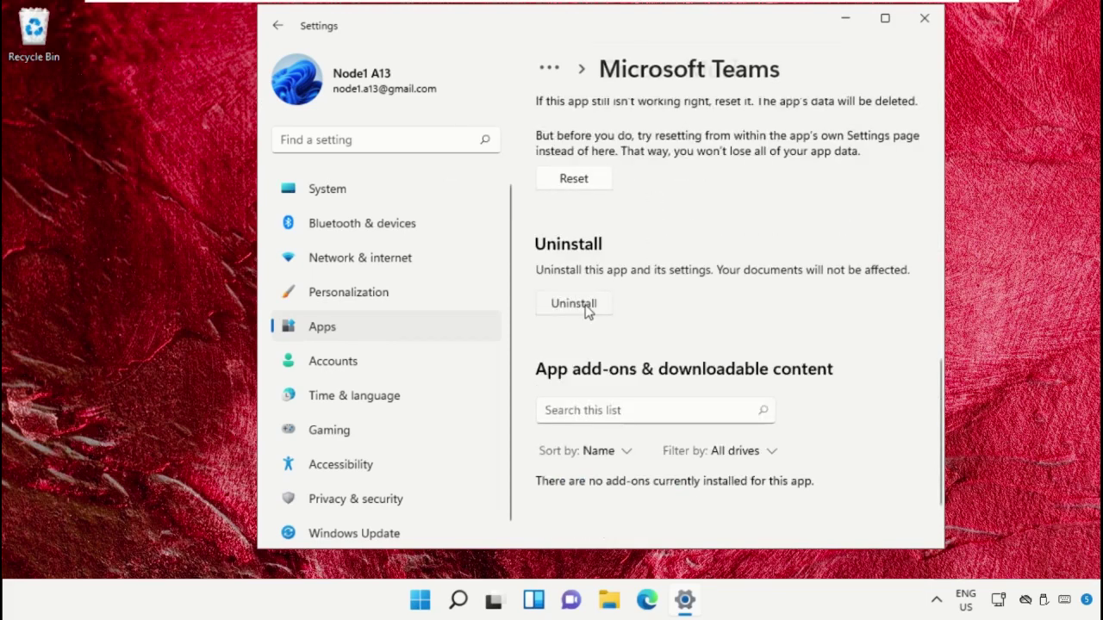
click(921, 20)
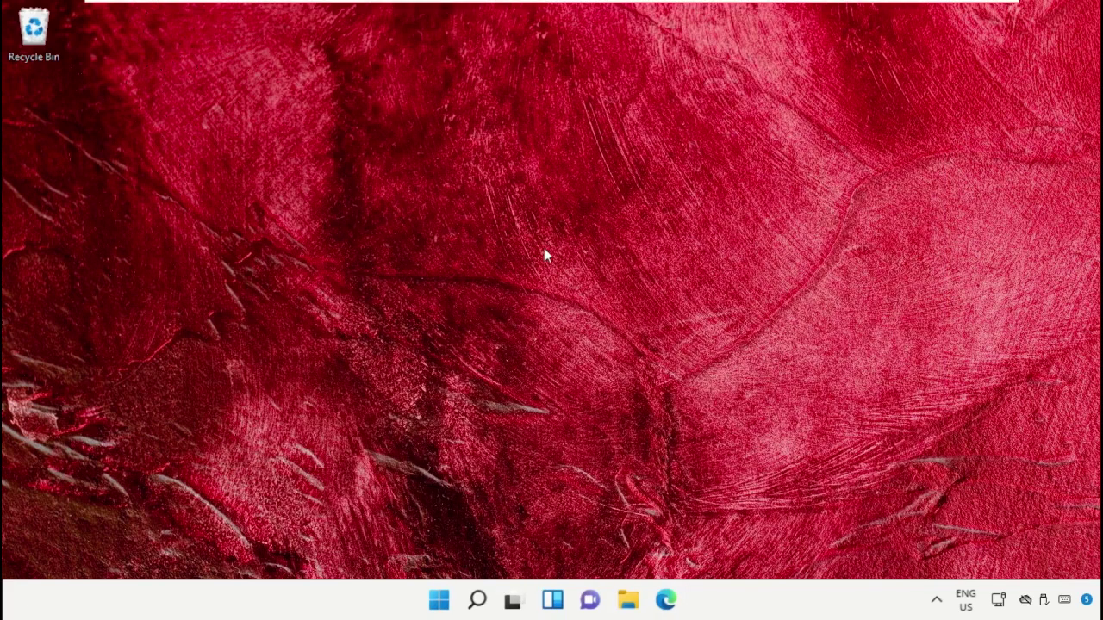
- Launch Google Chrome through Windows search and search Google for "microsoft teams download"
click(478, 601)
text(Chrome)
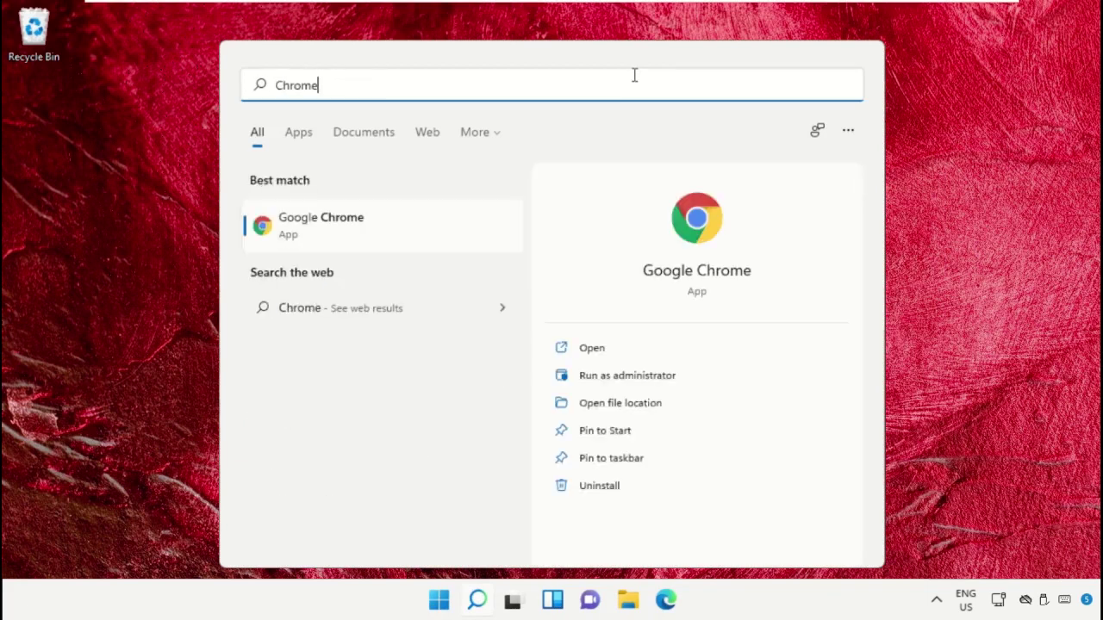
click(444, 234)
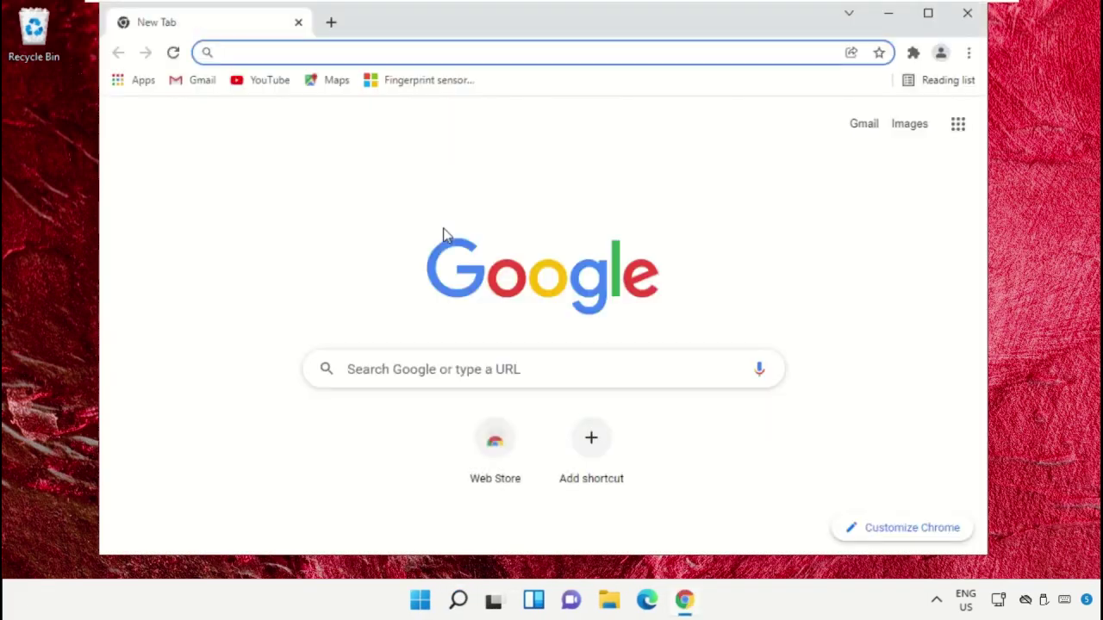
click(600, 367)
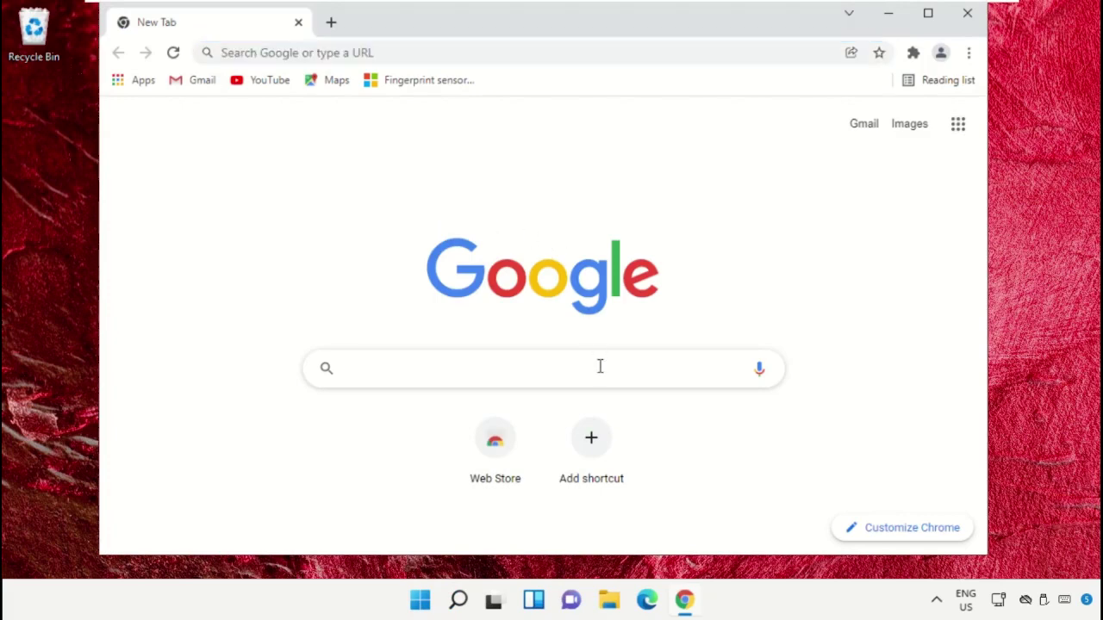
text(microsoft teams download)
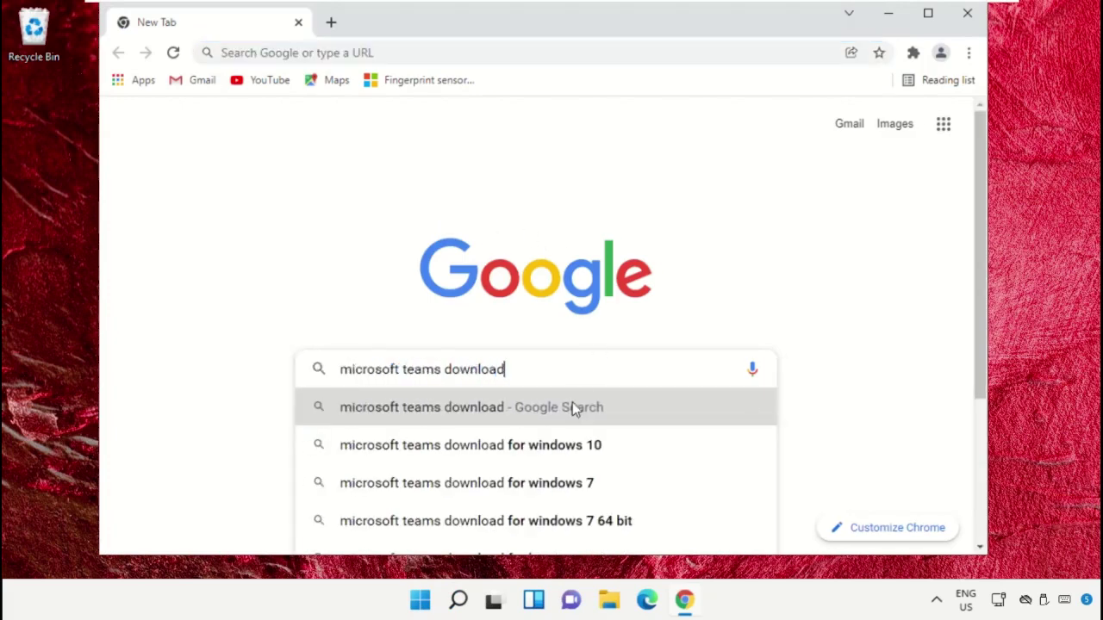
click(572, 406)
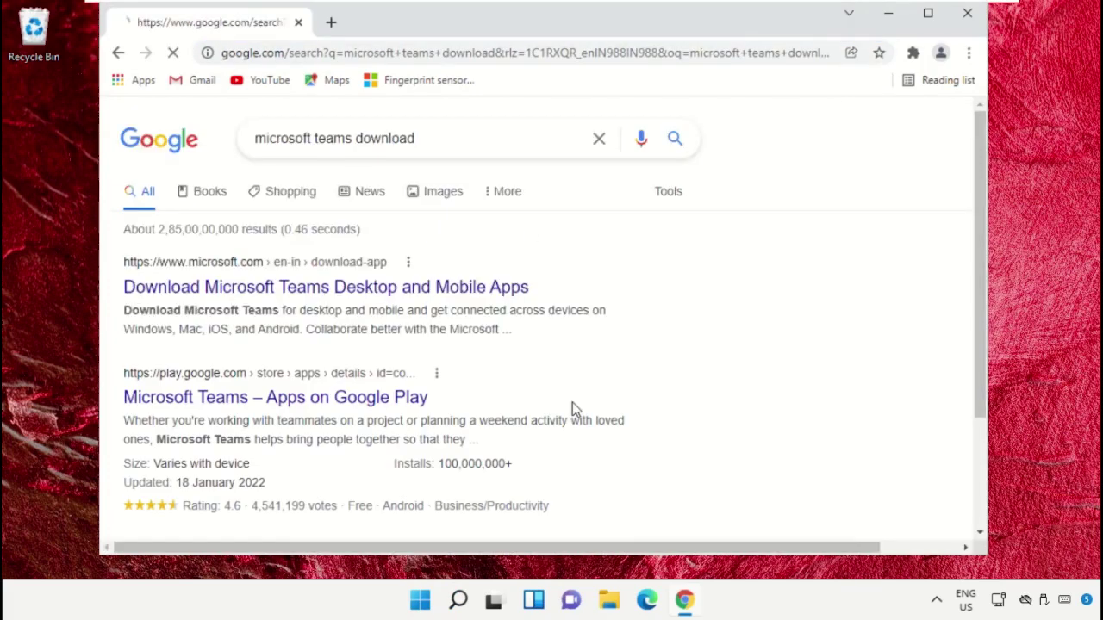
- Download the home or small business version of Teams for Windows 11 from Microsoft's download page, and close the browser
click(293, 281)
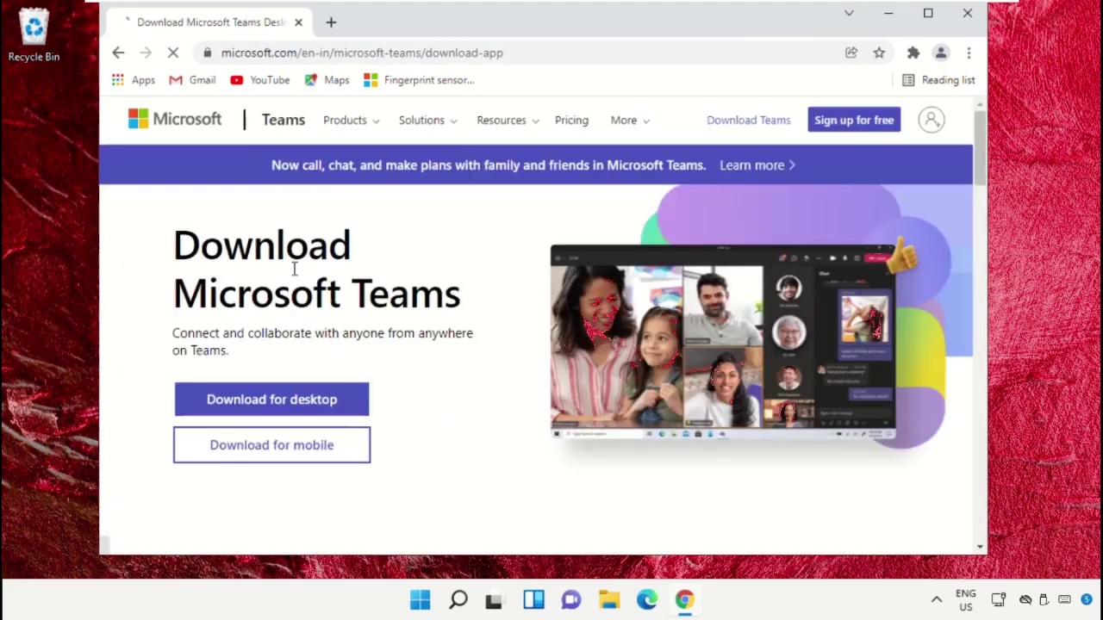
click(276, 406)
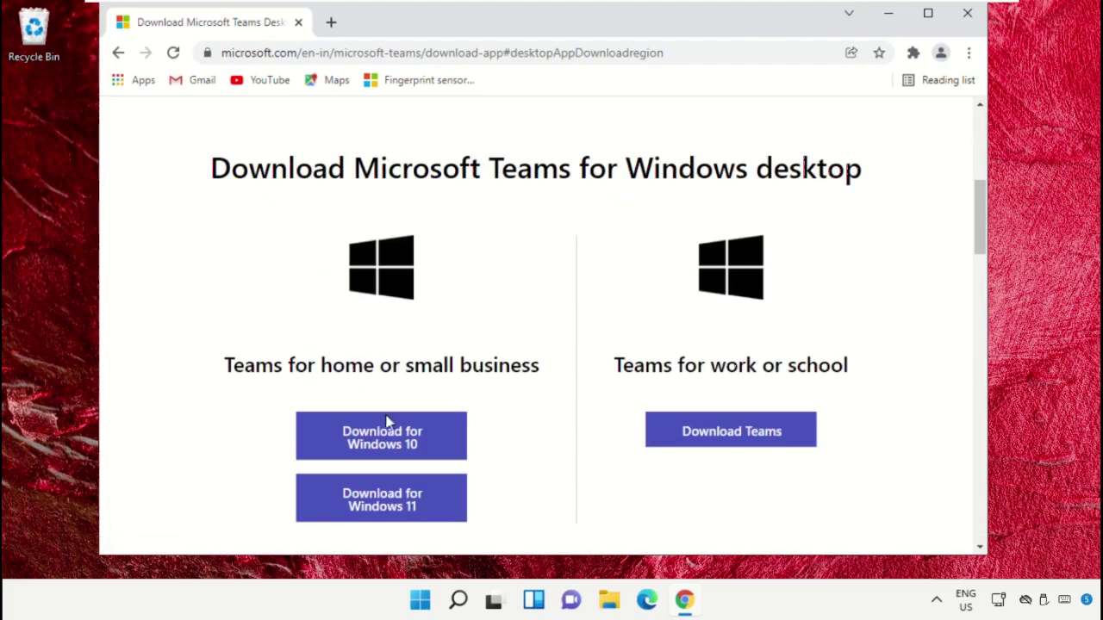
click(382, 500)
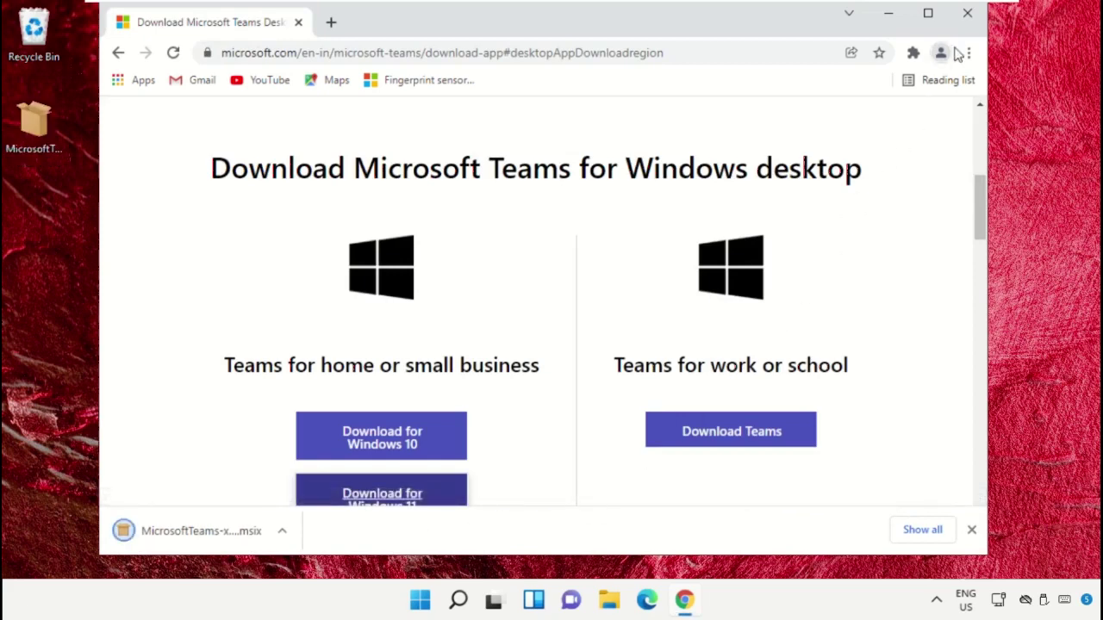
click(964, 16)
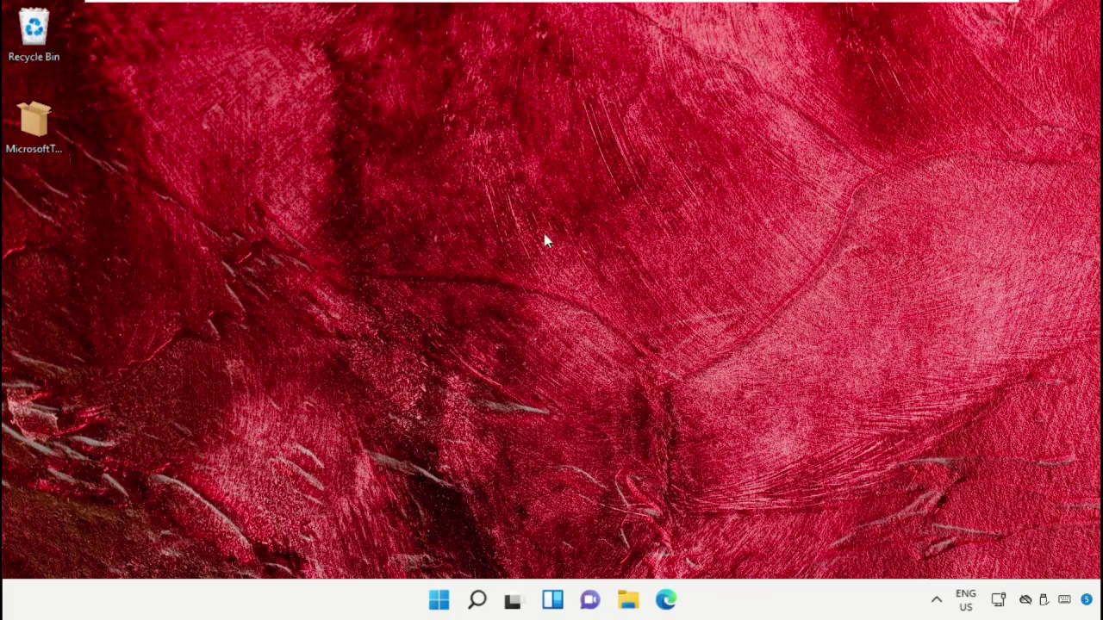
- Install Microsoft Teams from the downloaded desktop package, continue with the prefilled profile details and contact sync, and close Teams
double_click(61, 144)
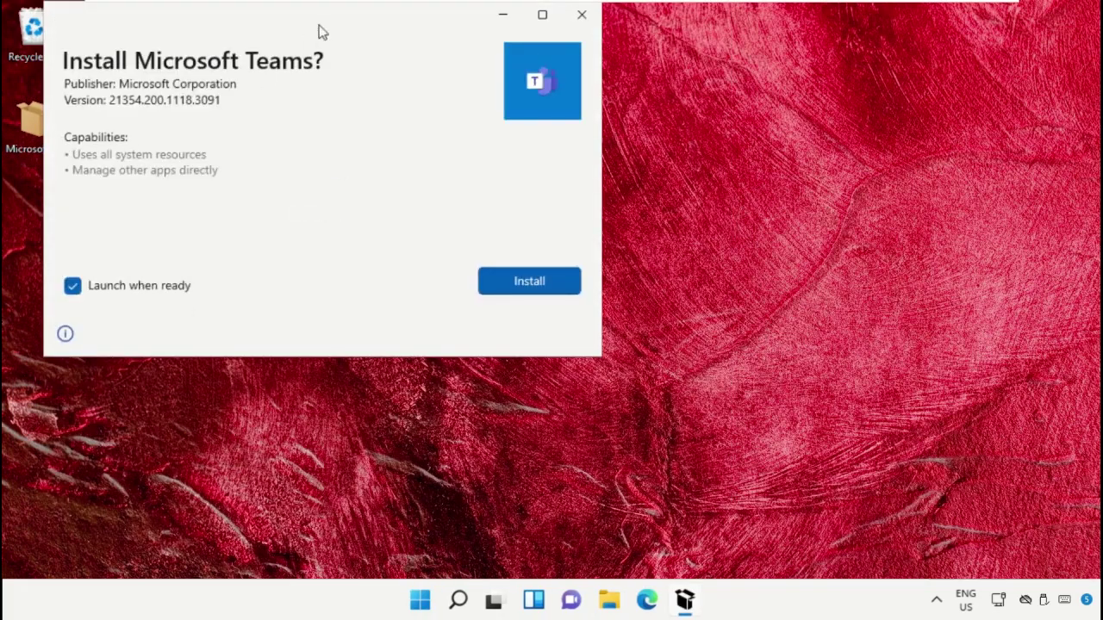
drag(325, 17, 534, 65)
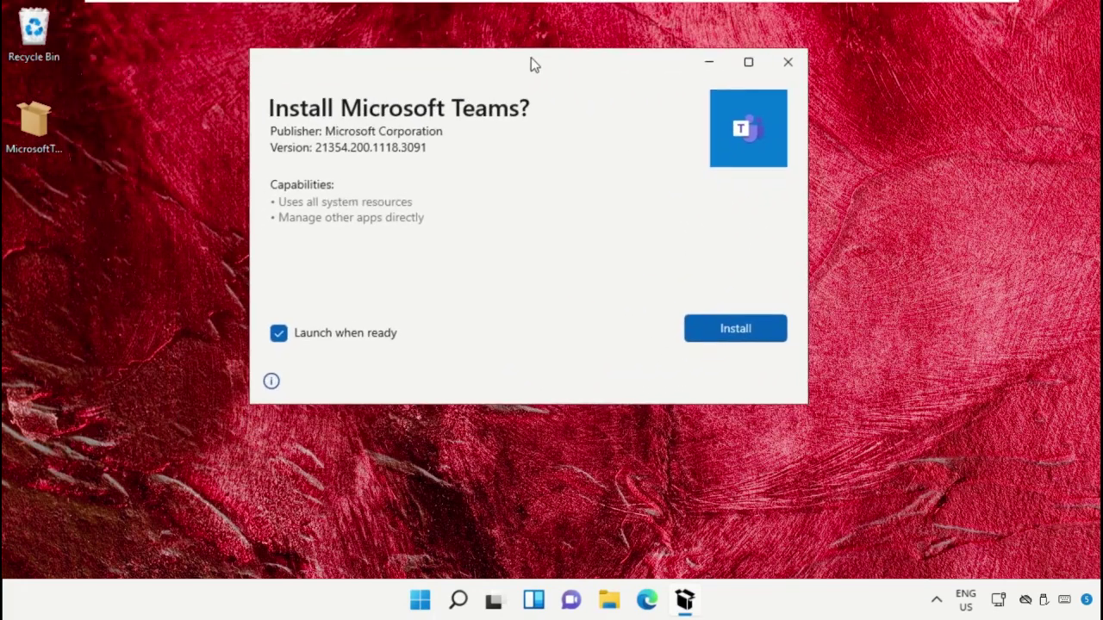
click(704, 320)
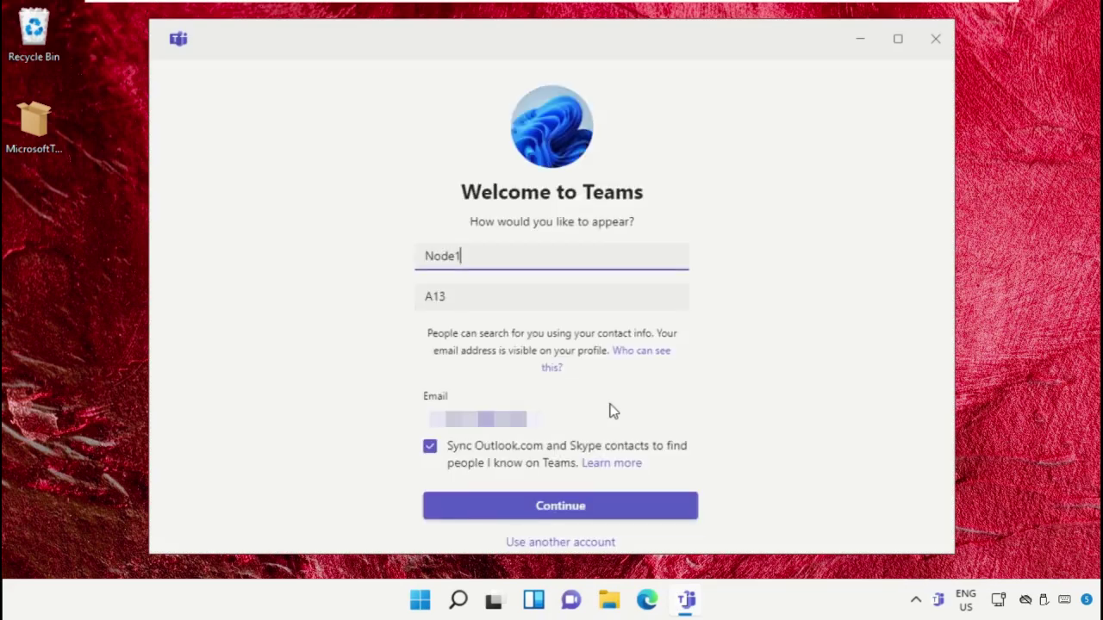
click(586, 508)
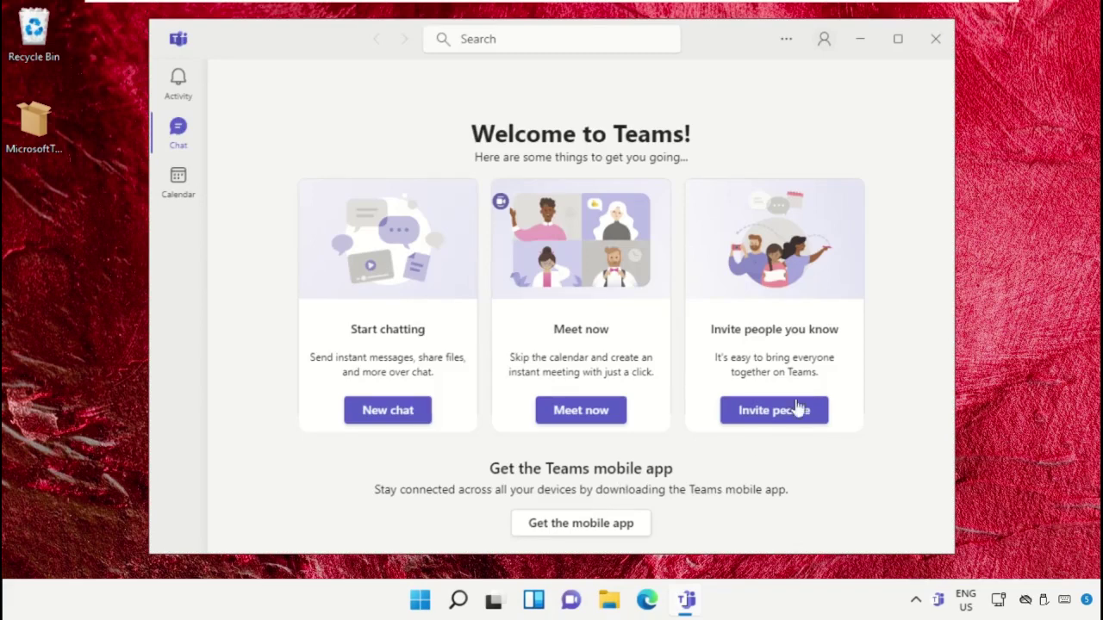
click(935, 39)
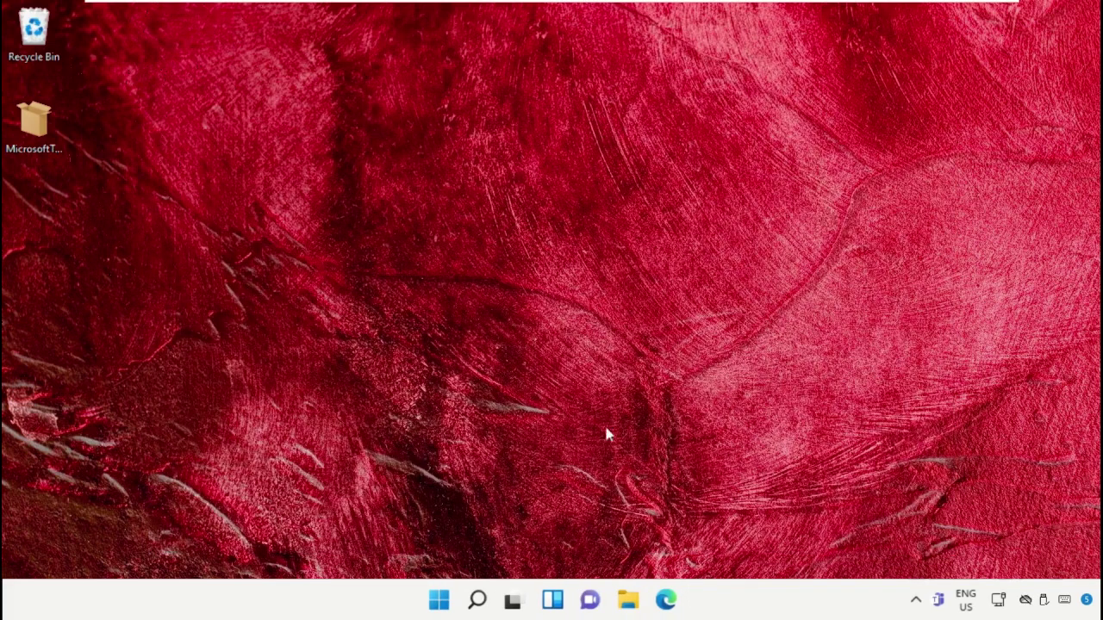
- Open the computer's power options that offer a restart
click(453, 605)
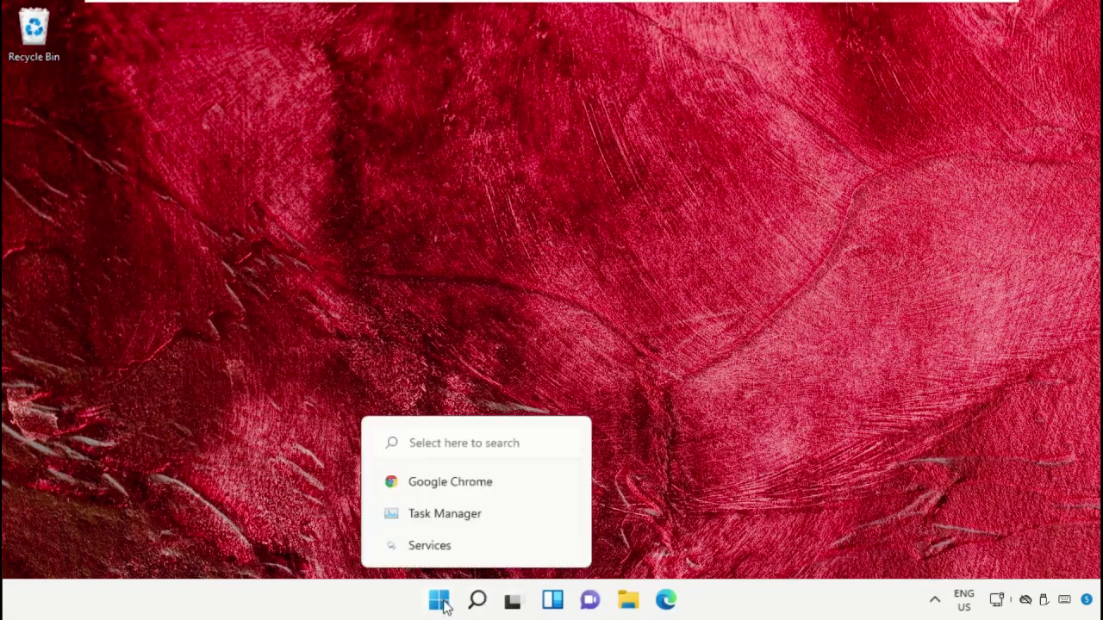
click(442, 603)
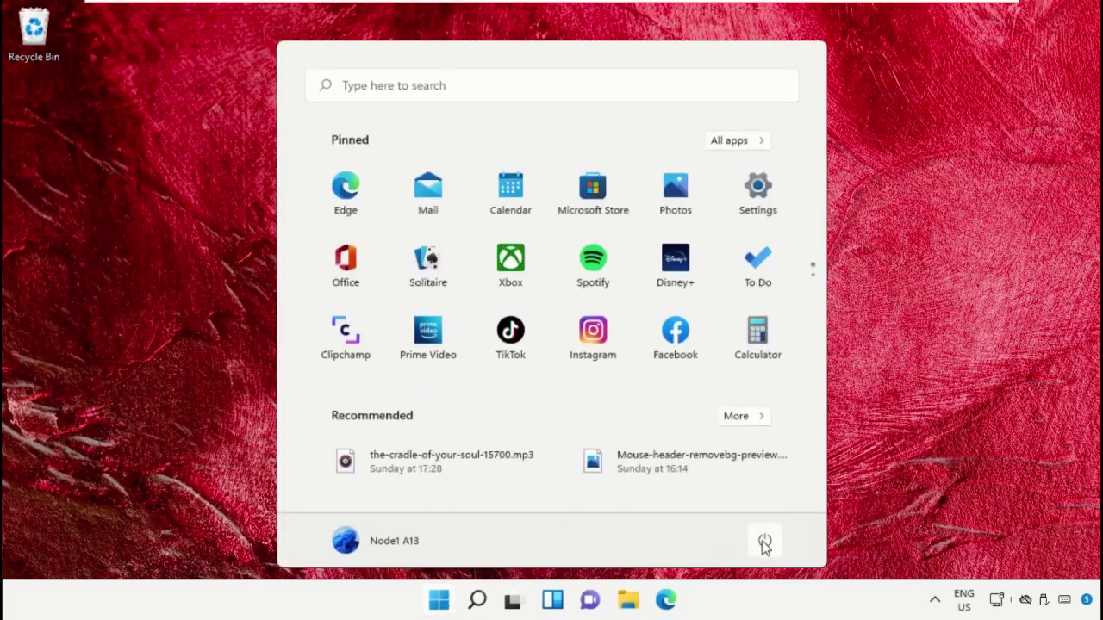
click(766, 541)
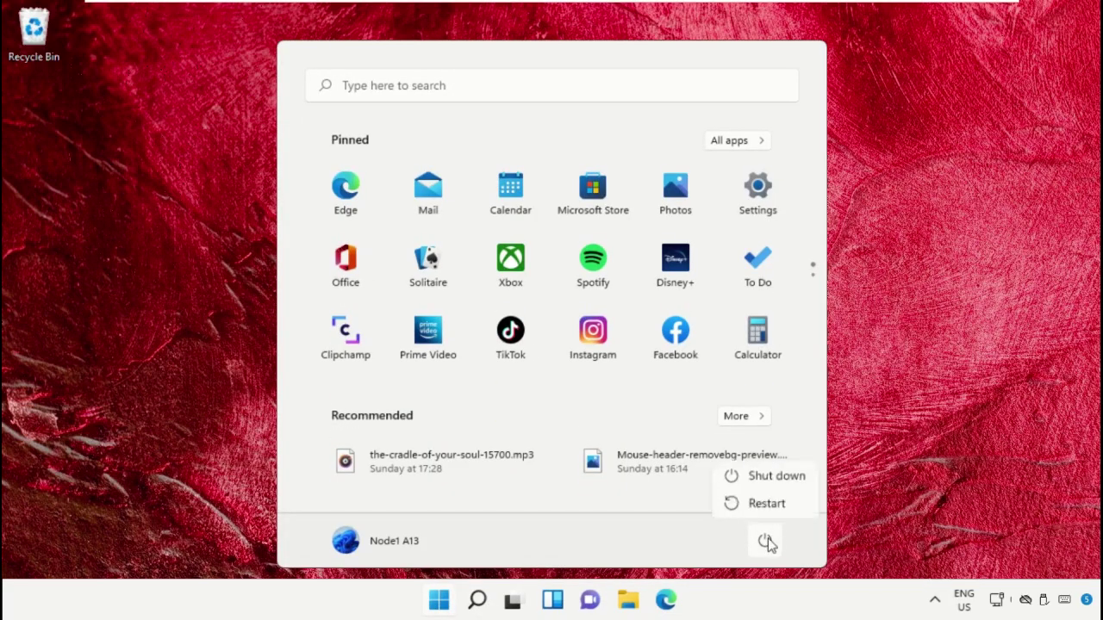